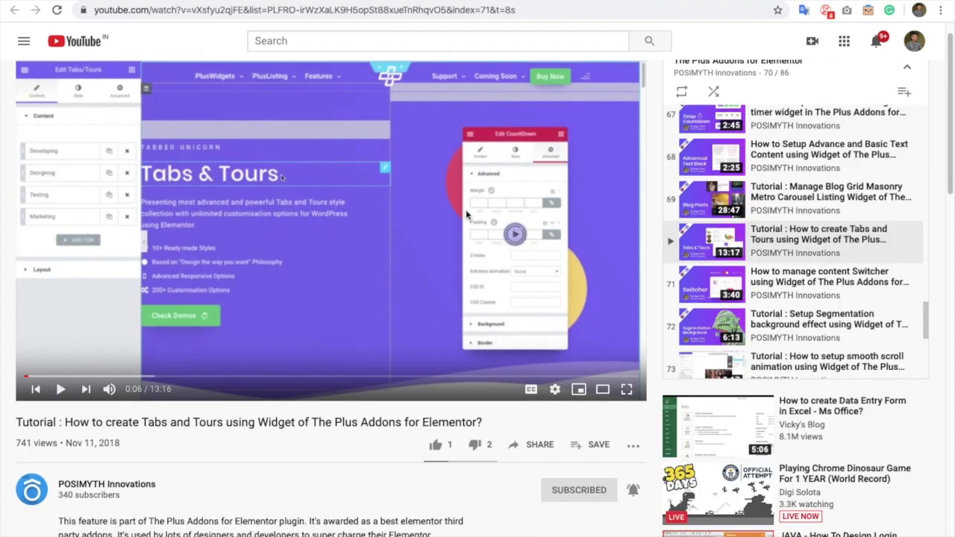
# Highlight the titles of the Tabs and Tours tutorial and the accordions tutorial on their video pages
pyautogui.tripleClick(395, 423)
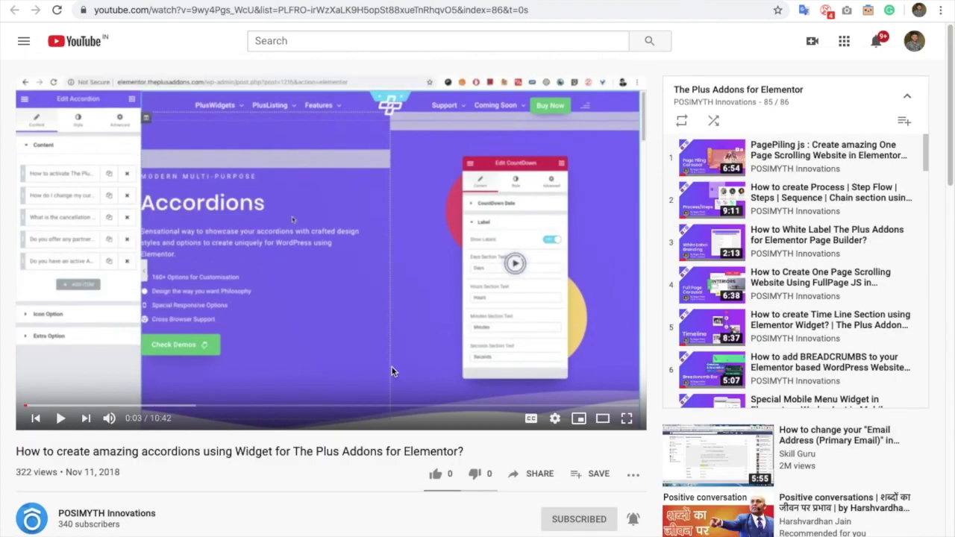
pyautogui.tripleClick(336, 449)
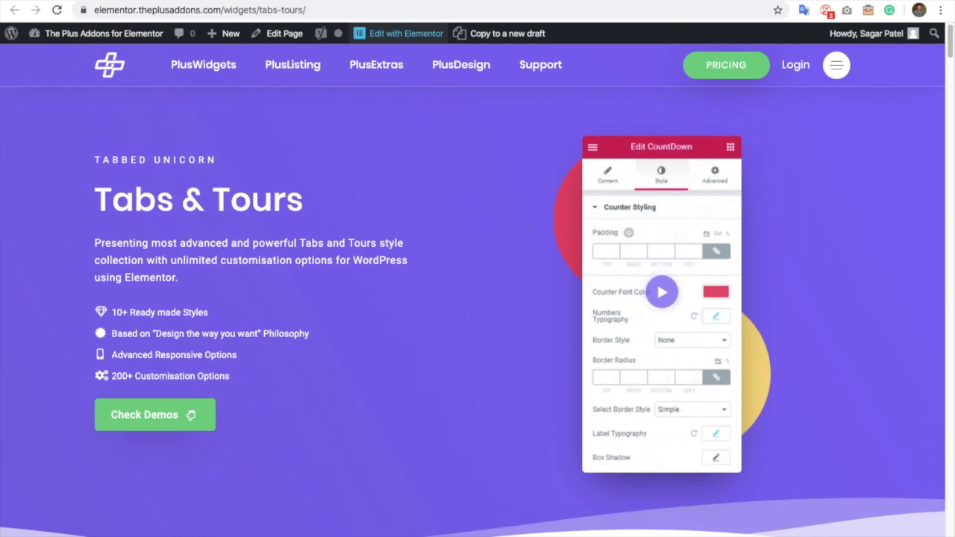
# Preview the Tabs/Tours + Anything Carousal demo on the widget page by switching between its Working in Process and End of section tabs
pyautogui.moveTo(203, 65)
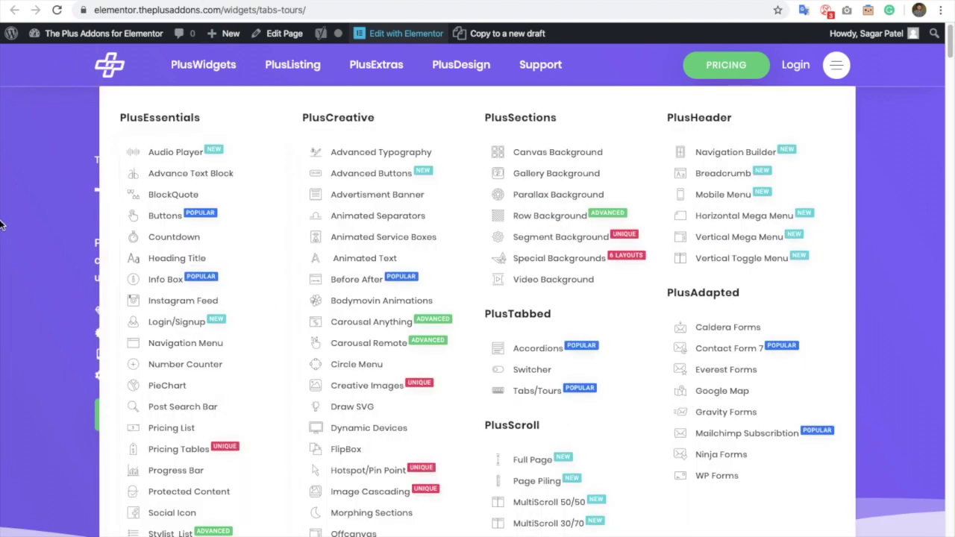
pyautogui.scroll(-4, 429, 265)
pyautogui.scroll(-4, 436, 273)
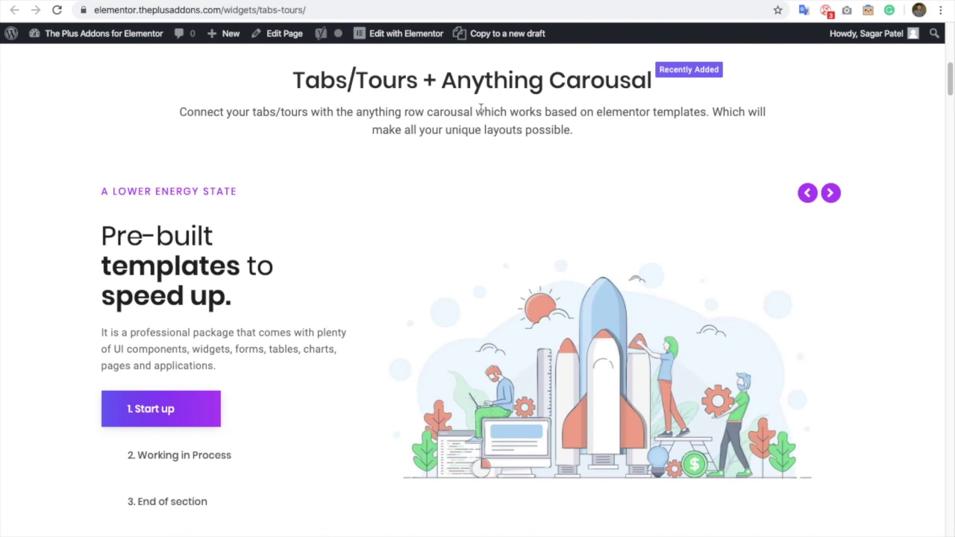
pyautogui.scroll(-1, 192, 426)
pyautogui.click(192, 426)
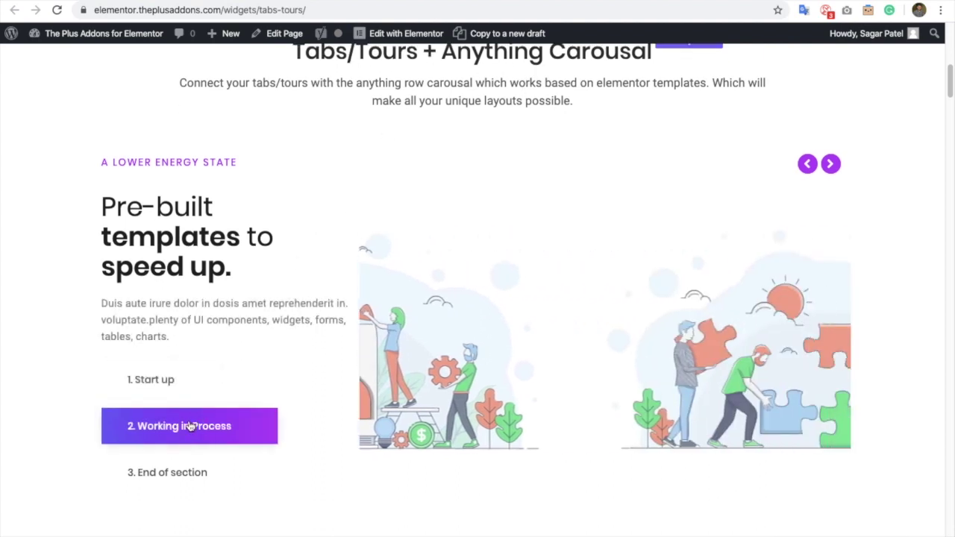
pyautogui.click(179, 475)
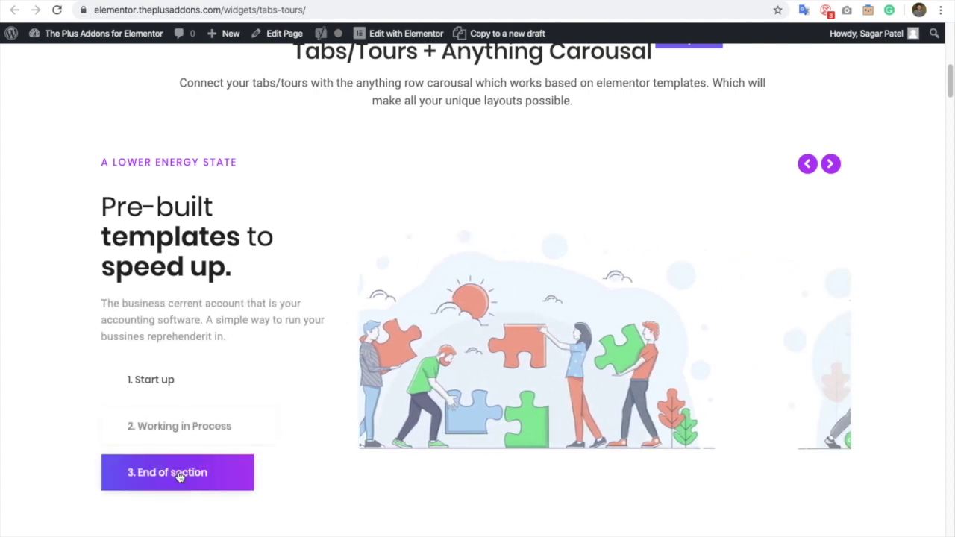
pyautogui.click(185, 396)
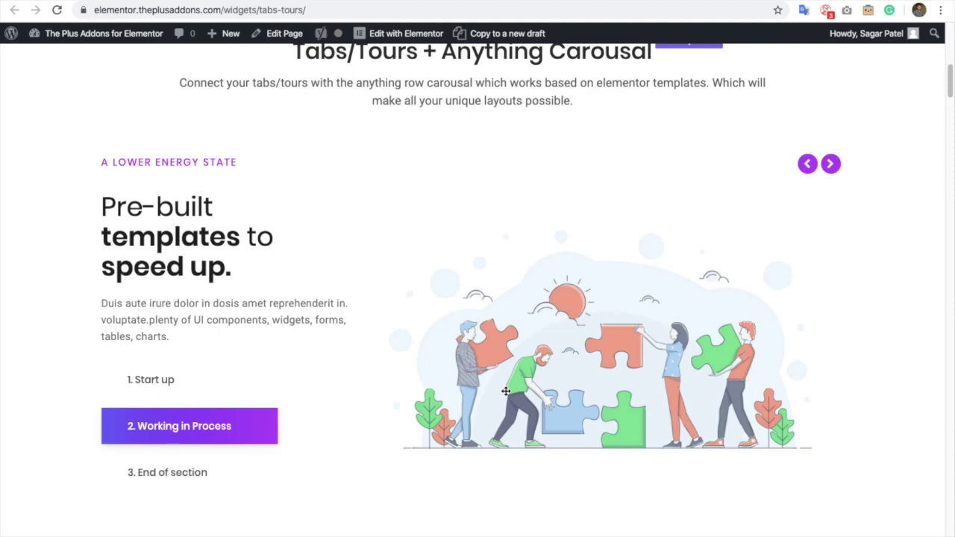
# Try out the swipeable tab row demo by sliding it both ways and activating the Artificial Intelligence tab
pyautogui.scroll(-1, 413, 360)
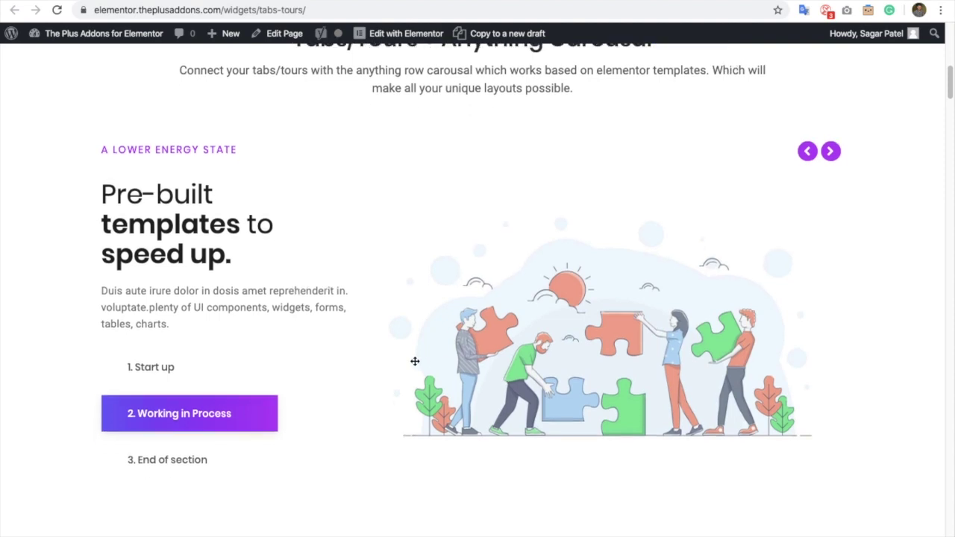
pyautogui.scroll(1, 413, 360)
pyautogui.scroll(-4, 414, 361)
pyautogui.scroll(-4, 417, 359)
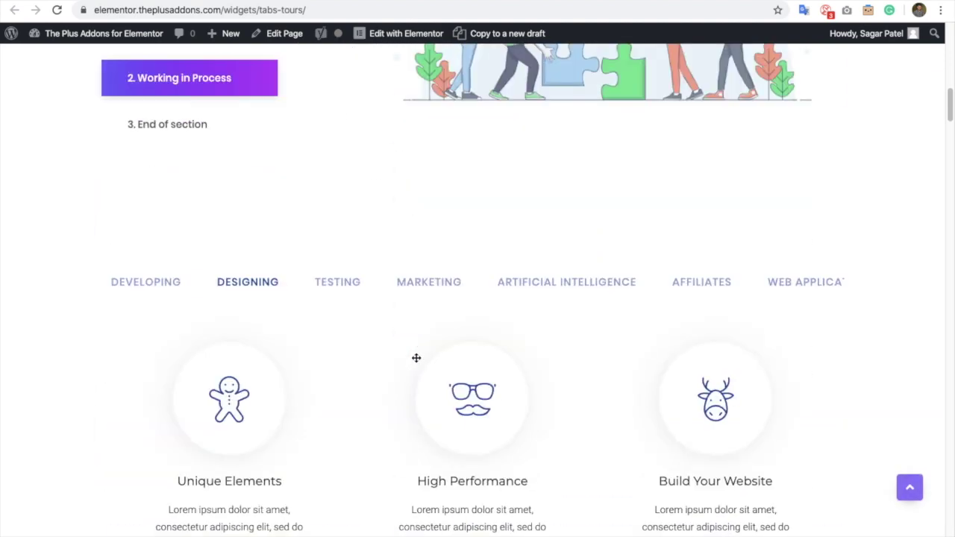
pyautogui.moveTo(458, 167); pyautogui.dragTo(626, 183)
pyautogui.moveTo(561, 169); pyautogui.dragTo(409, 194)
pyautogui.click(422, 166)
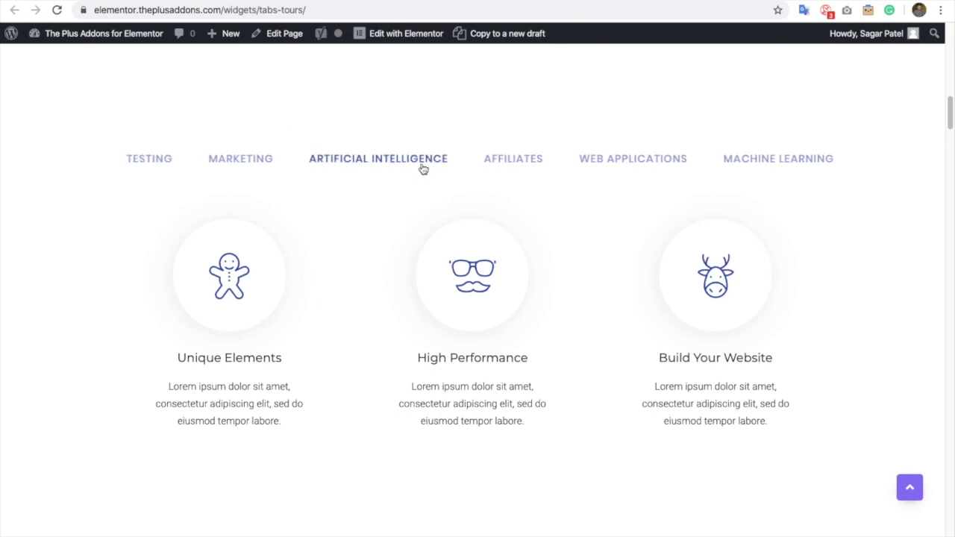
pyautogui.moveTo(375, 164); pyautogui.dragTo(613, 183)
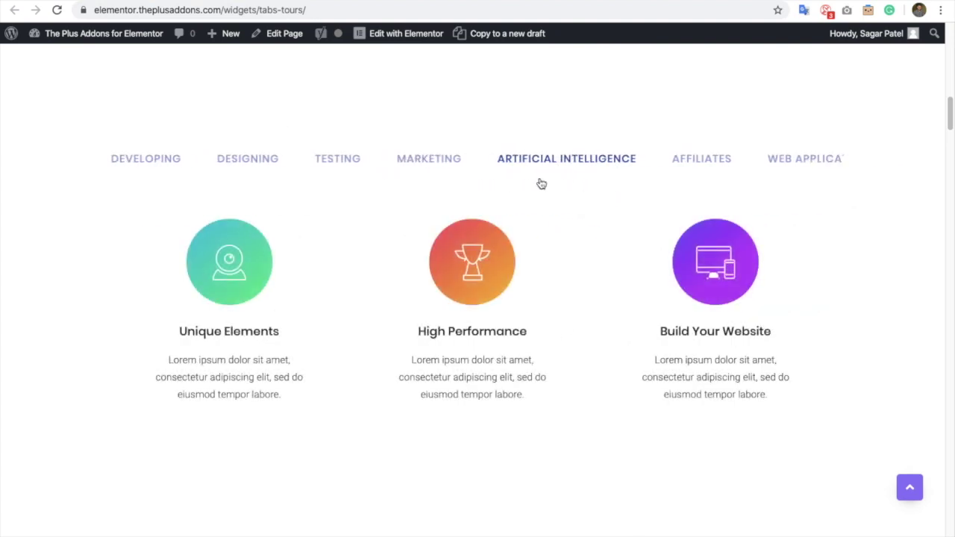
pyautogui.moveTo(552, 166); pyautogui.dragTo(337, 171)
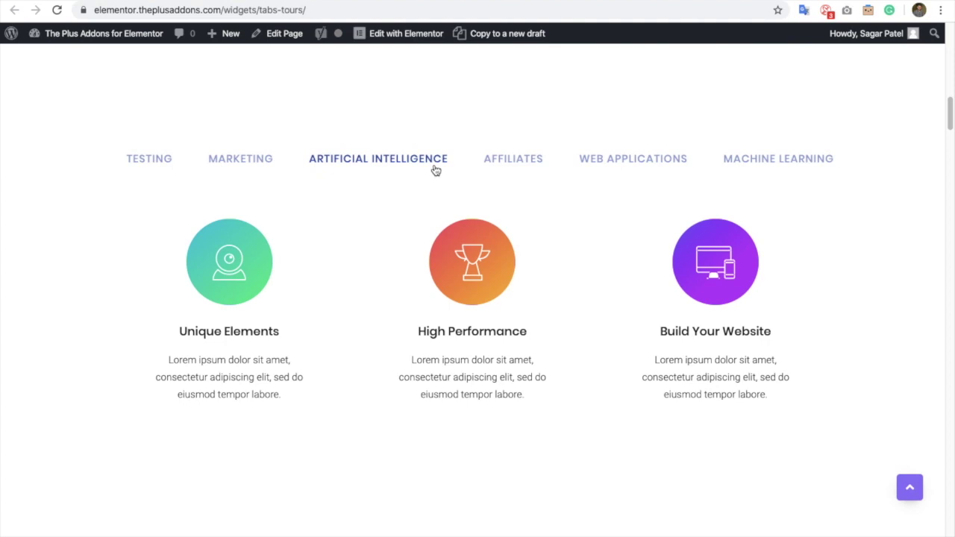
pyautogui.moveTo(541, 157); pyautogui.dragTo(358, 156)
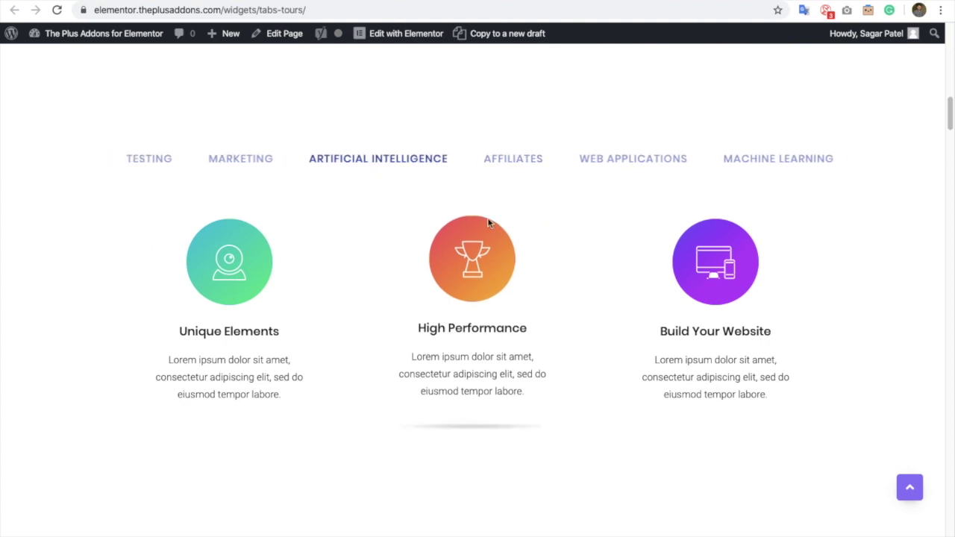
pyautogui.moveTo(436, 162); pyautogui.dragTo(580, 156)
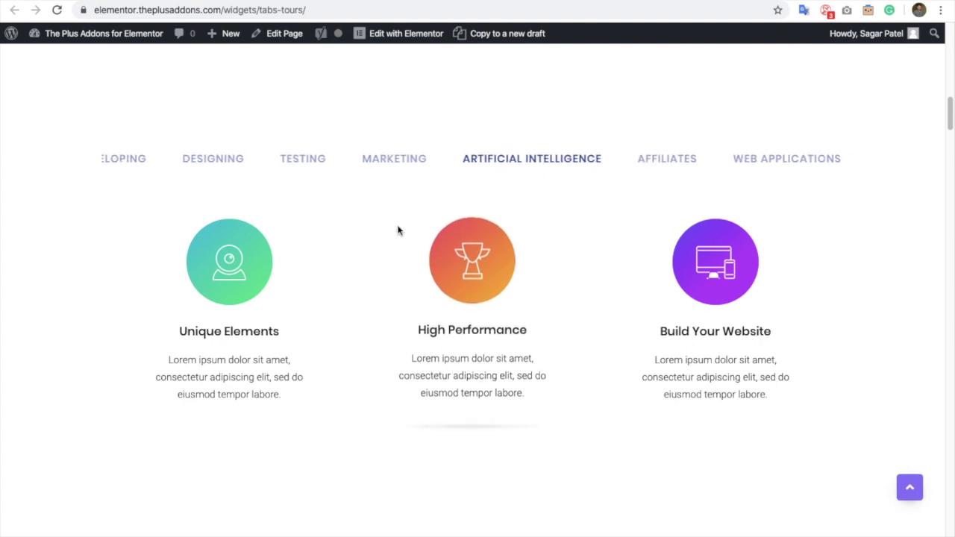
pyautogui.scroll(4, 368, 216)
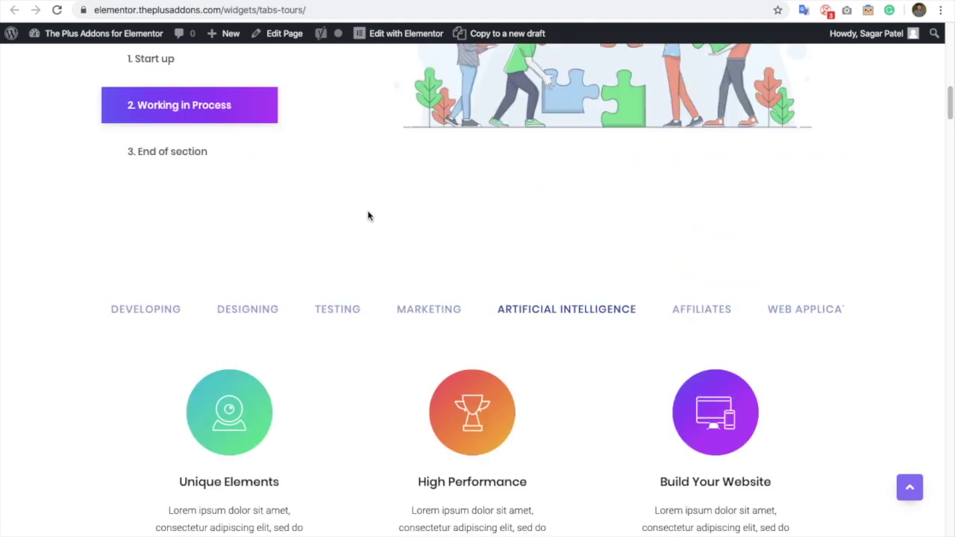
pyautogui.scroll(2, 368, 215)
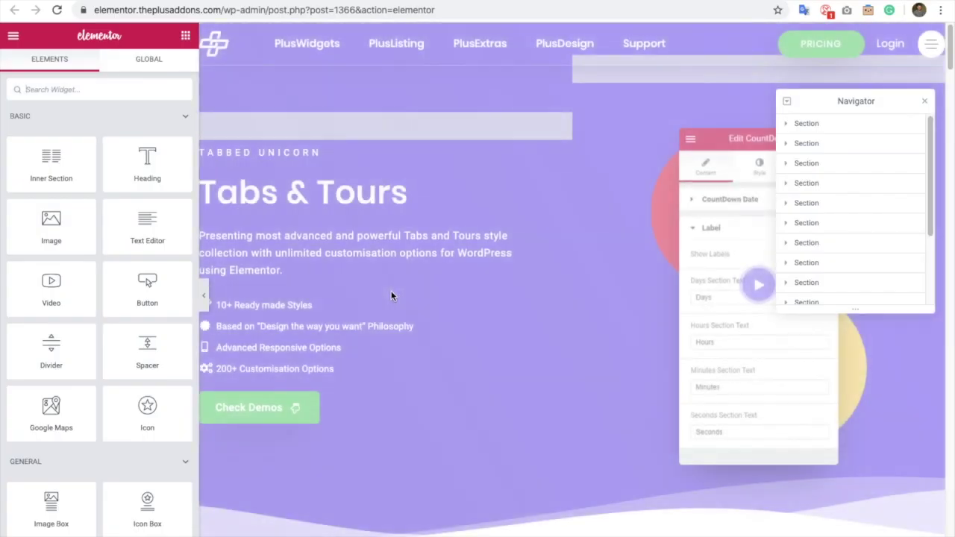
# In the Elementor editor, open the Tabs/Tours widget under the Pre-built templates heading and examine its Start up item
pyautogui.scroll(-8, 391, 295)
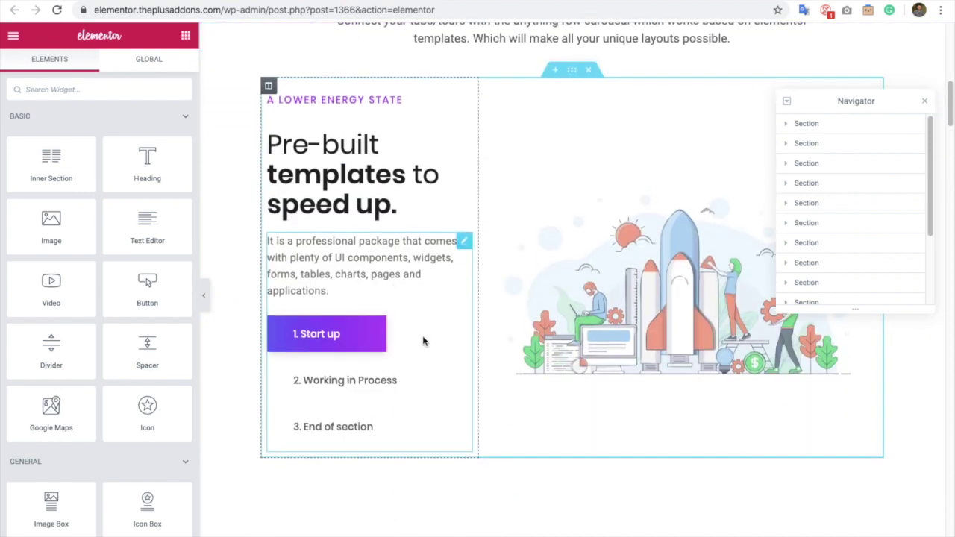
pyautogui.click(431, 341)
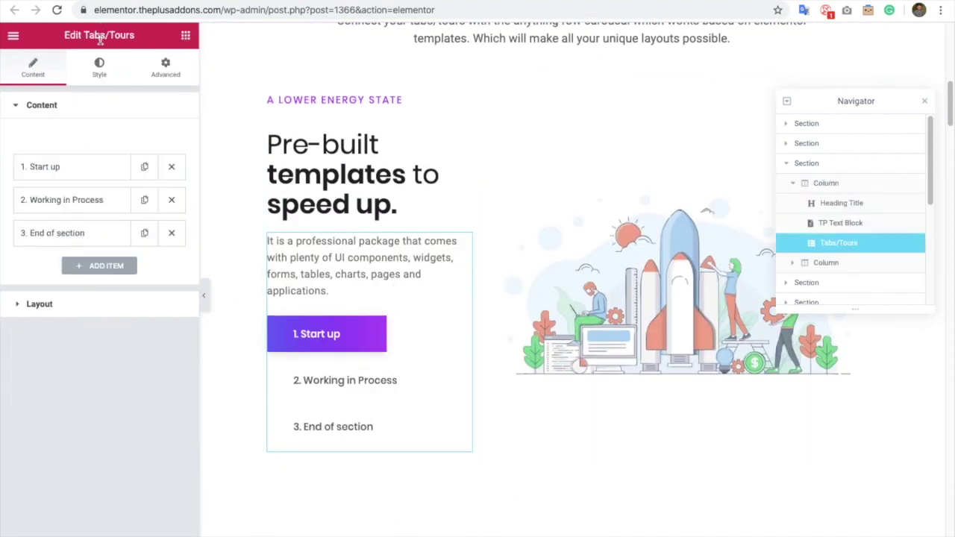
pyautogui.click(69, 172)
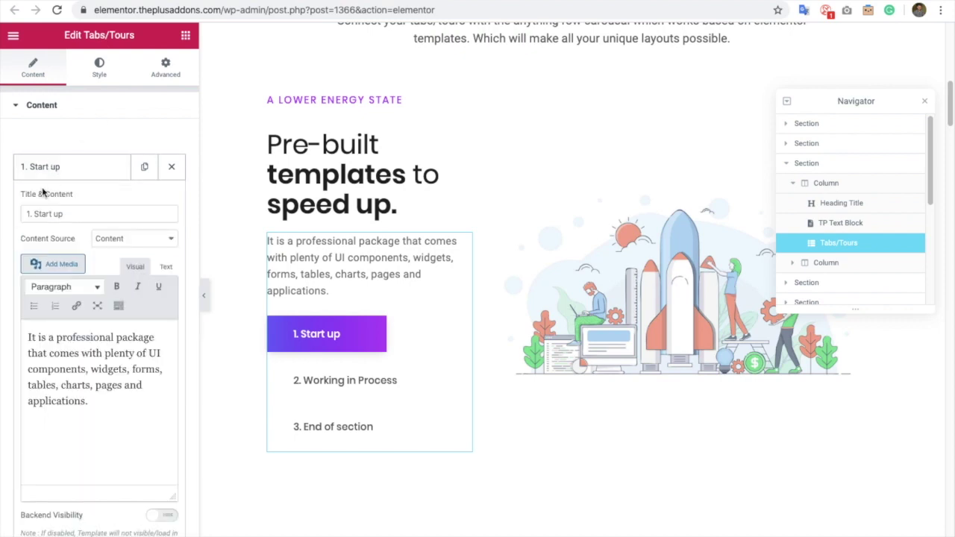
pyautogui.scroll(-2, 4, 222)
pyautogui.scroll(-1, 12, 240)
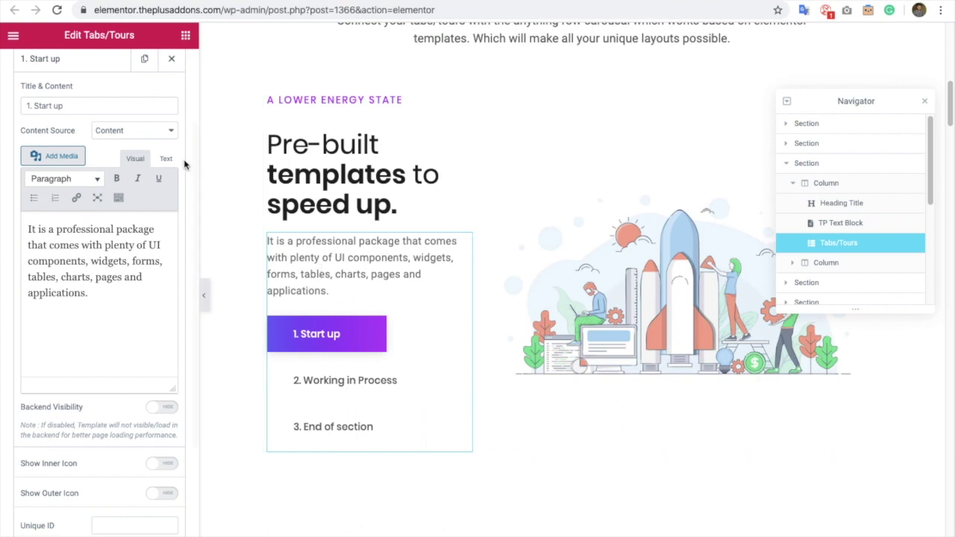
# Check the Content Source choices of the Start up item, keeping Content selected, and view its remaining options
pyautogui.click(153, 132)
pyautogui.click(149, 132)
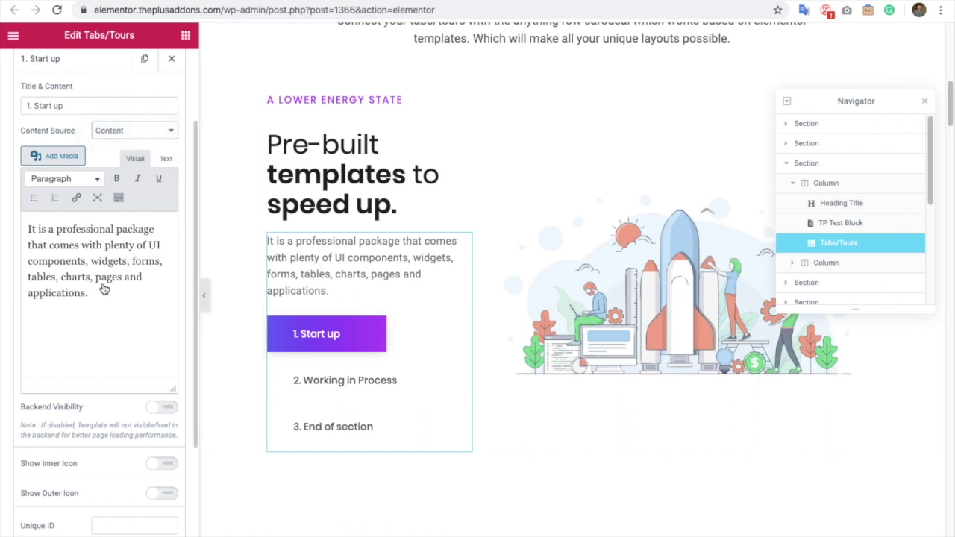
pyautogui.click(116, 131)
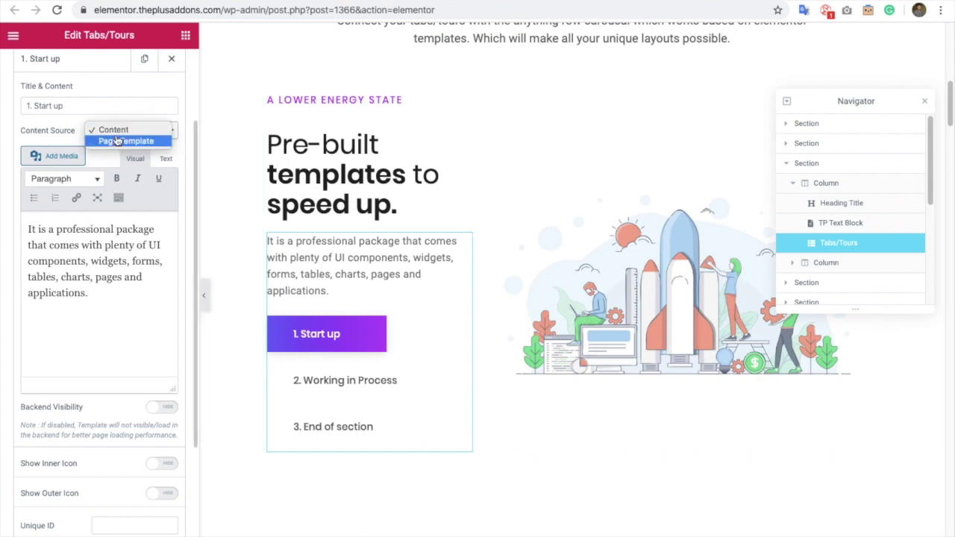
pyautogui.click(112, 130)
pyautogui.scroll(-3, 45, 299)
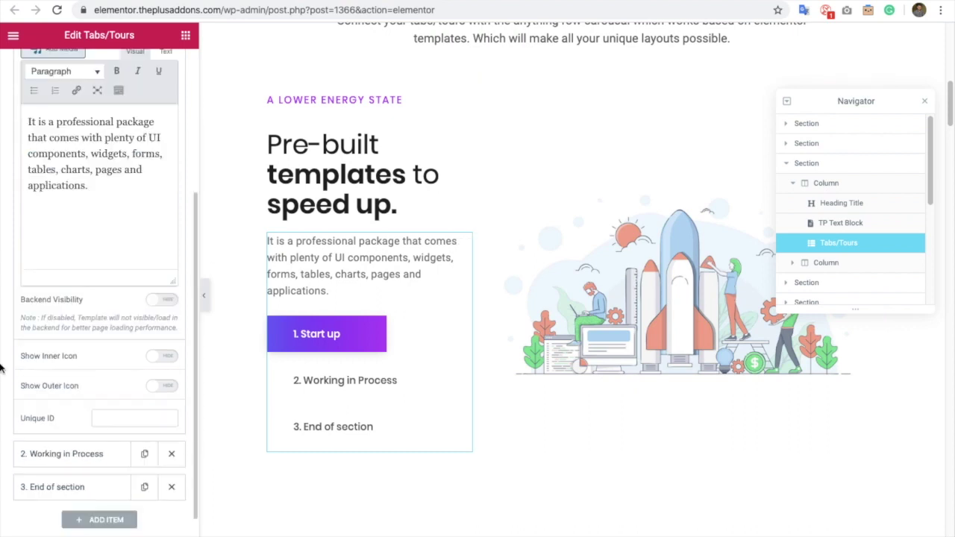
# Expand the Working in Process and End of section items and review their content settings
pyautogui.click(64, 422)
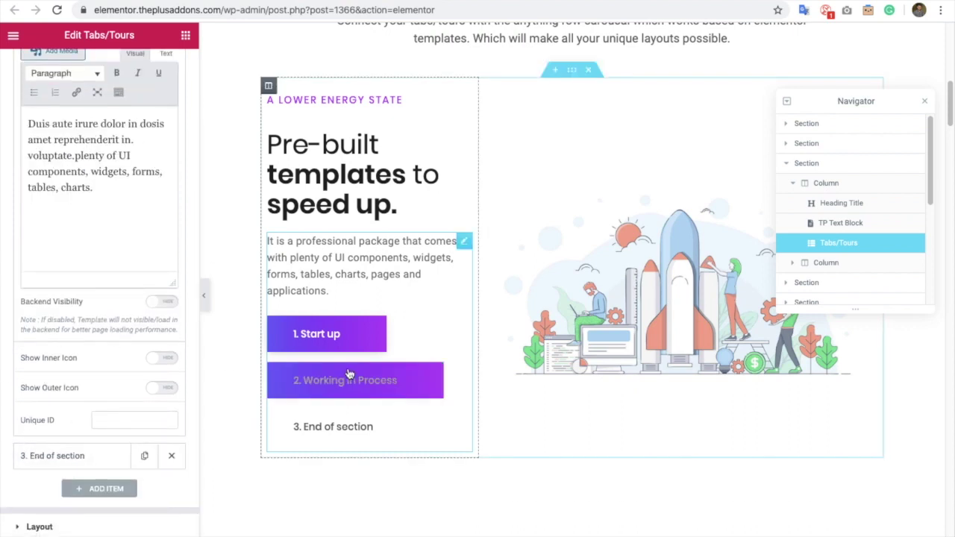
pyautogui.click(28, 456)
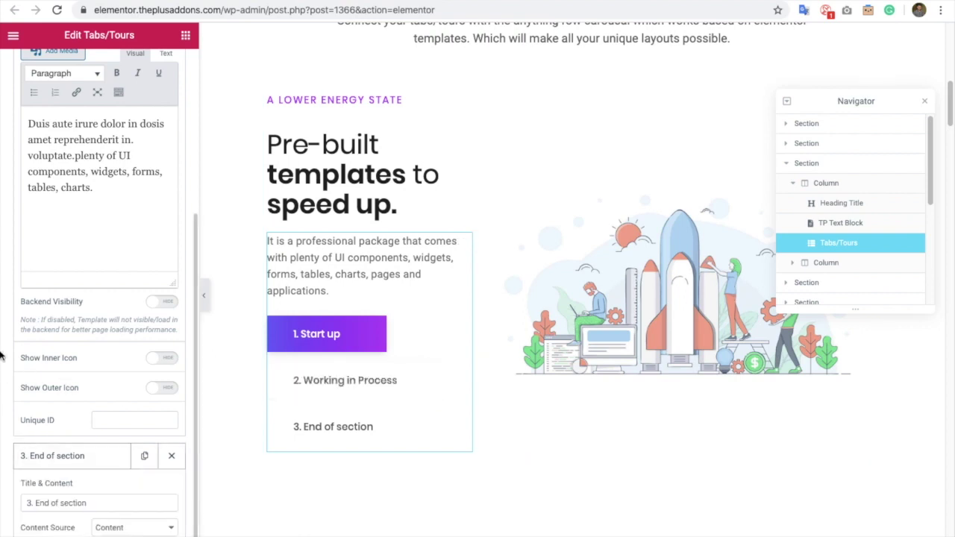
pyautogui.scroll(5, 4, 336)
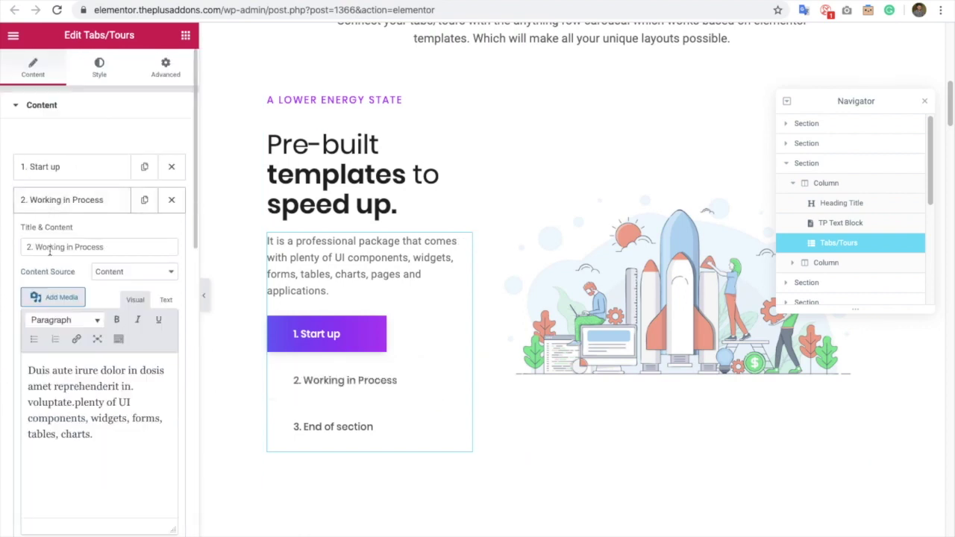
pyautogui.scroll(-5, 49, 252)
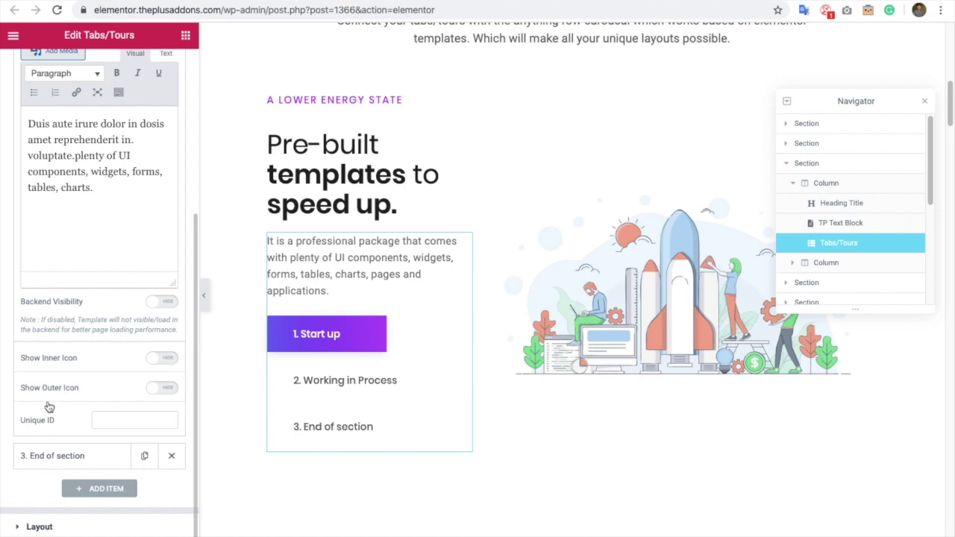
# Show the Tabs/Tours widget's Layout settings and highlight the Connection Carousel ID value
pyautogui.click(40, 527)
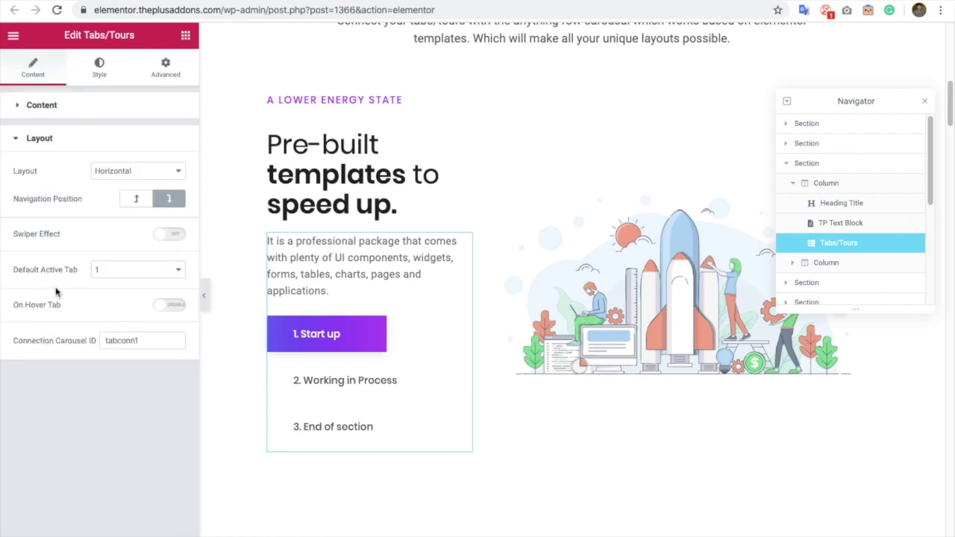
pyautogui.moveTo(14, 342)
pyautogui.mouseDown()
pyautogui.moveTo(77, 335)
pyautogui.moveTo(12, 341)
pyautogui.mouseUp()
pyautogui.click(44, 339)
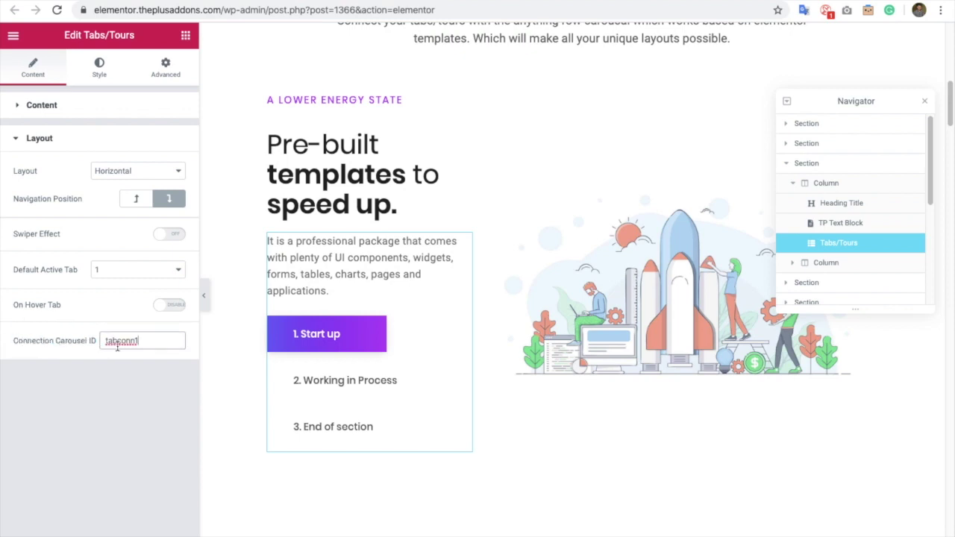
pyautogui.doubleClick(120, 341)
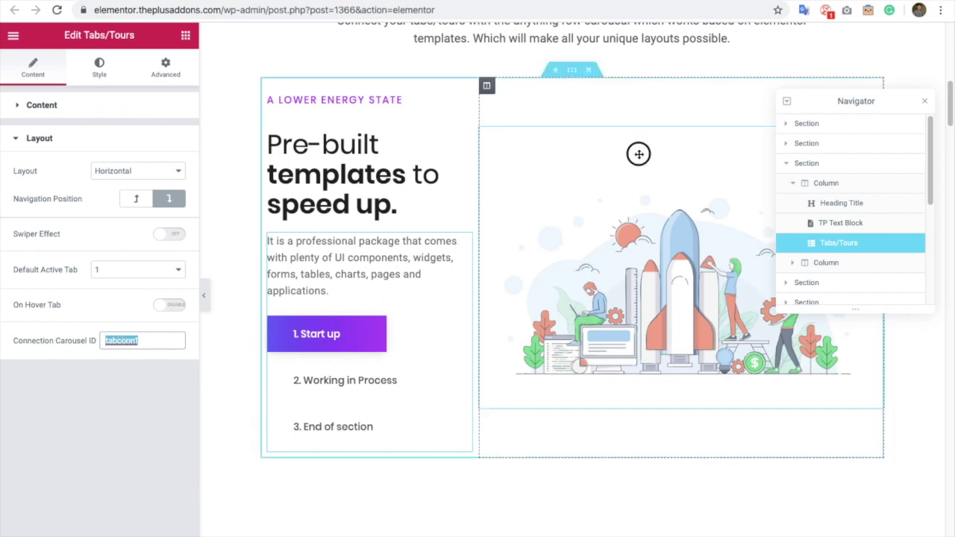
# Open the Carousel Anything widget beside the tabs and examine the Elementor templates assigned to Slide #1 and Slide #2
pyautogui.click(638, 154)
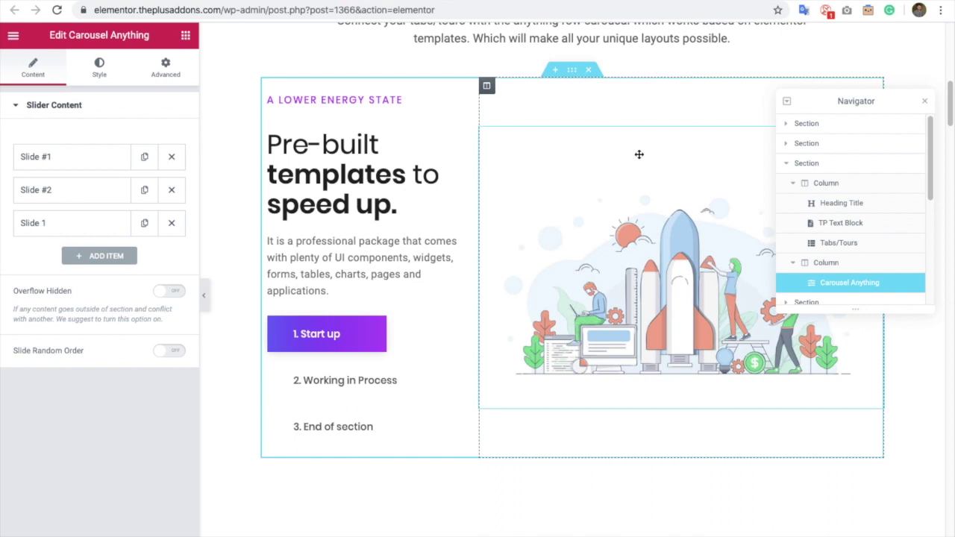
pyautogui.moveTo(68, 35); pyautogui.dragTo(153, 31)
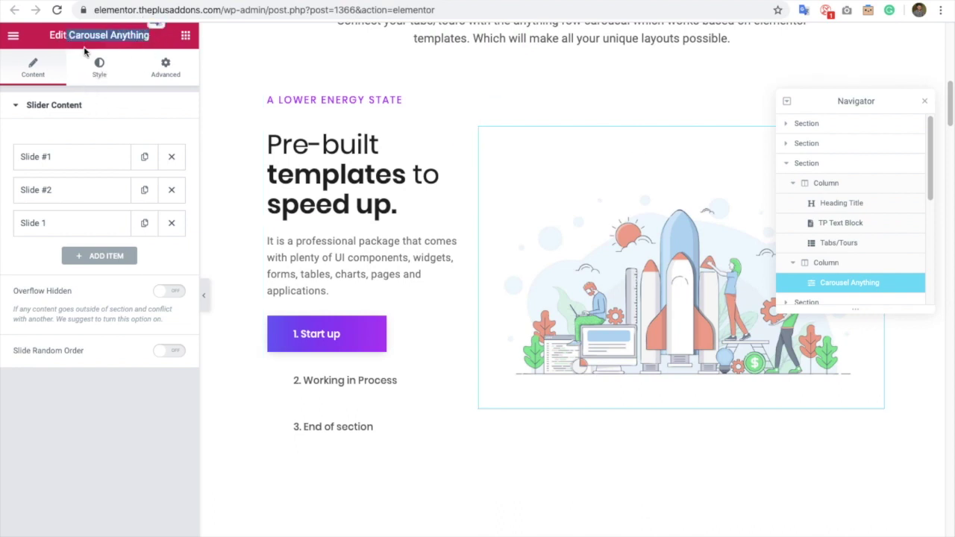
pyautogui.click(71, 164)
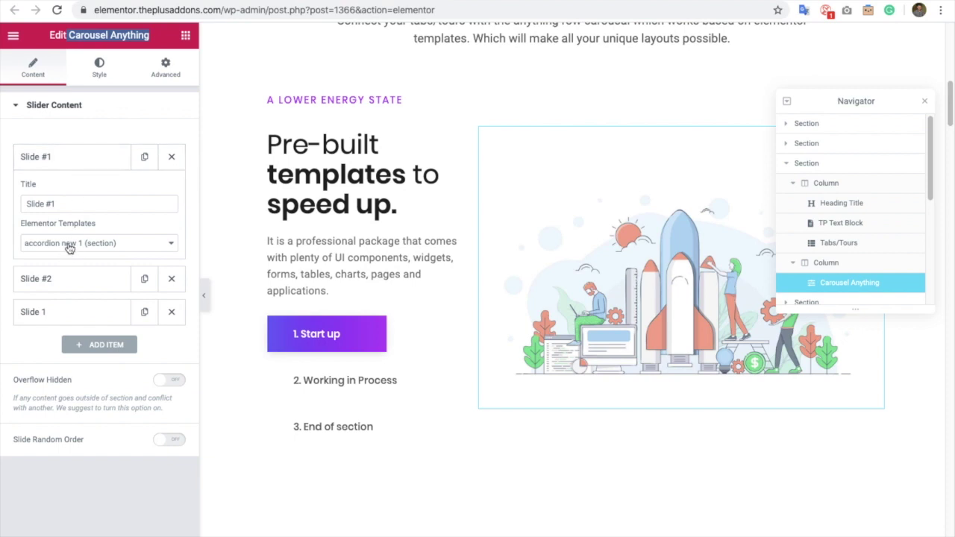
pyautogui.click(64, 157)
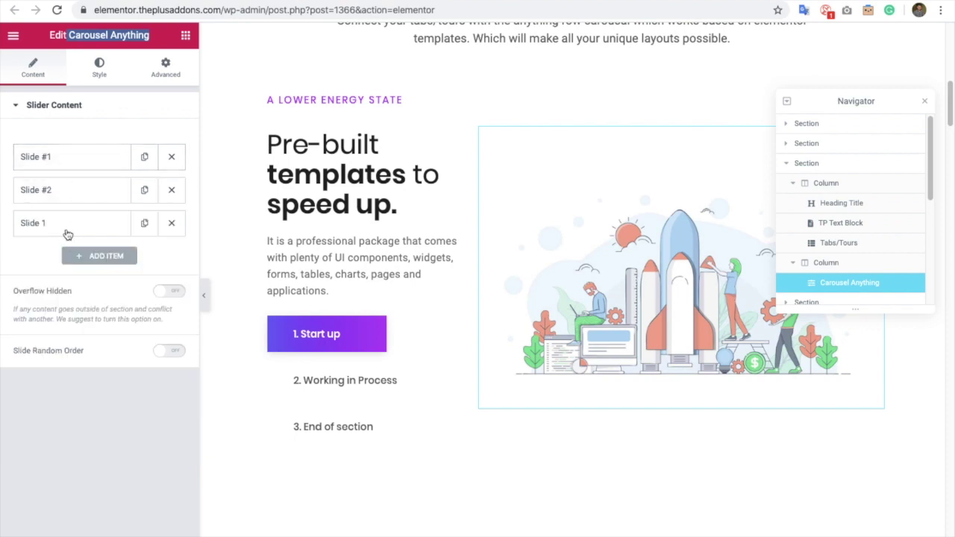
pyautogui.click(63, 196)
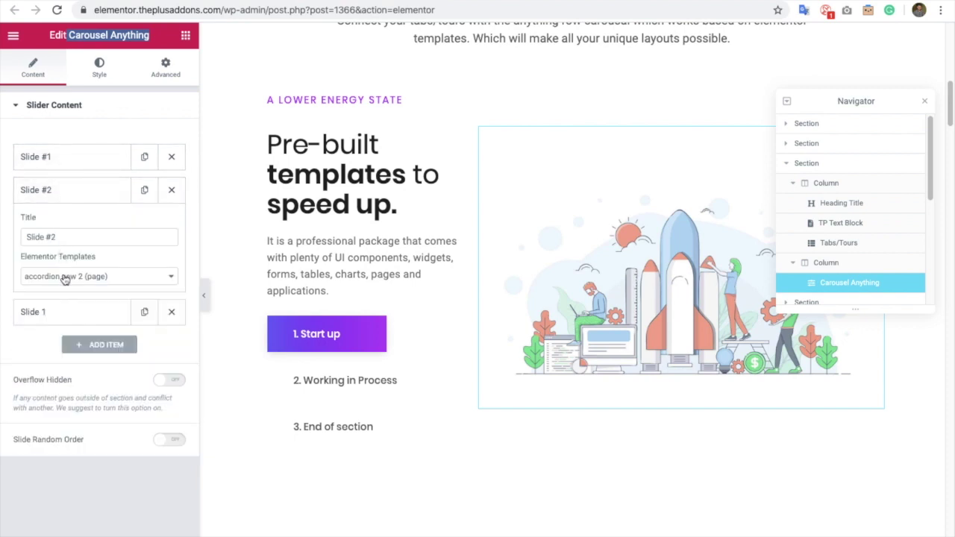
pyautogui.click(65, 275)
pyautogui.click(66, 276)
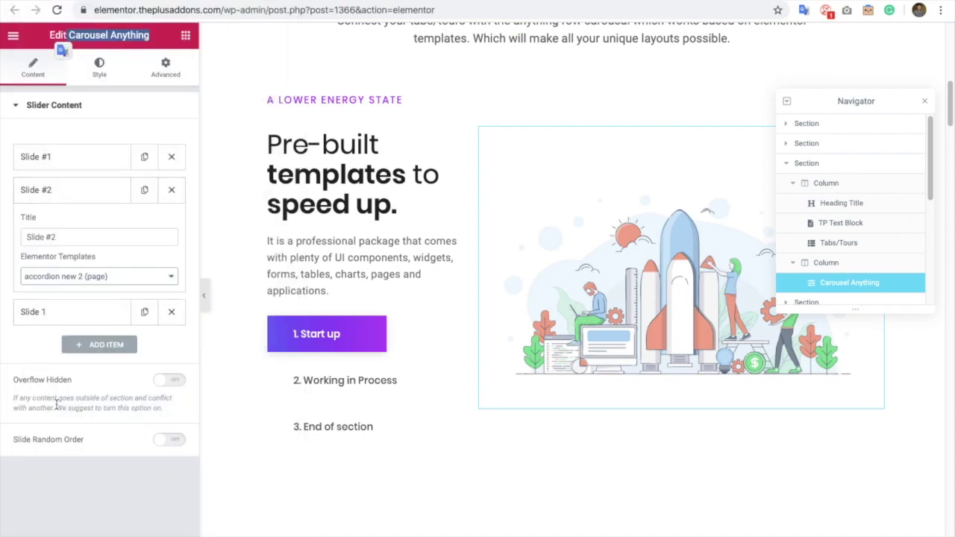
# Compare the carousel's Unique Carousel ID with the Connection Carousel ID of the Tabs/Tours widget next to it
pyautogui.click(99, 66)
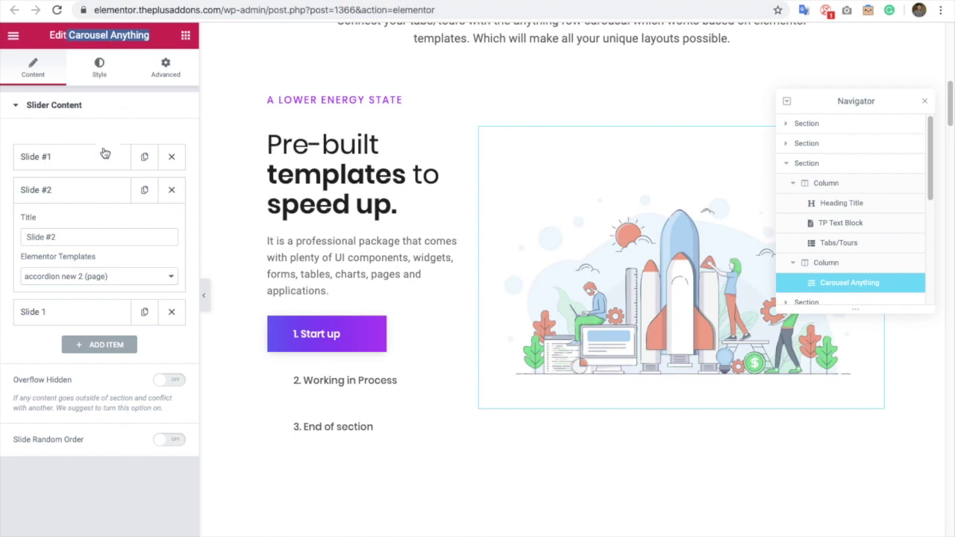
pyautogui.doubleClick(110, 144)
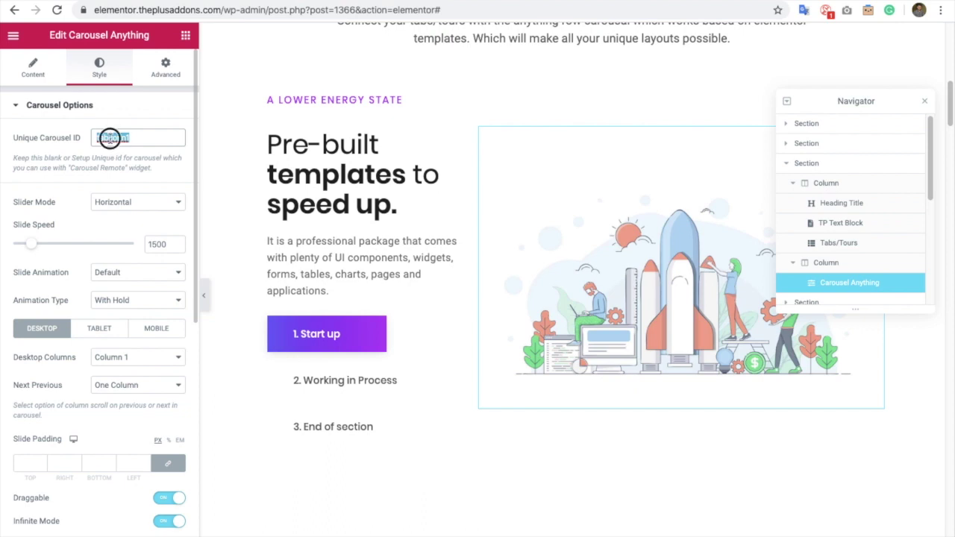
pyautogui.click(288, 241)
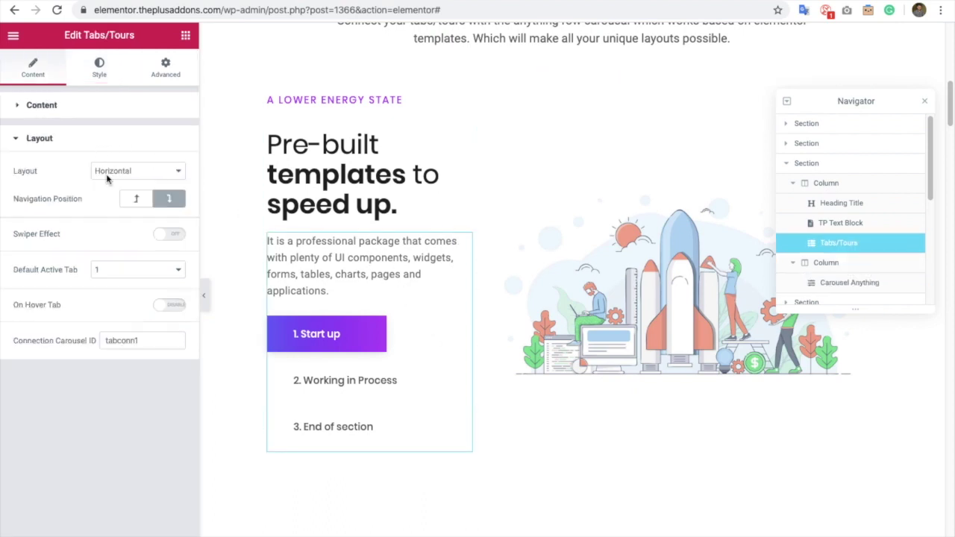
pyautogui.doubleClick(127, 341)
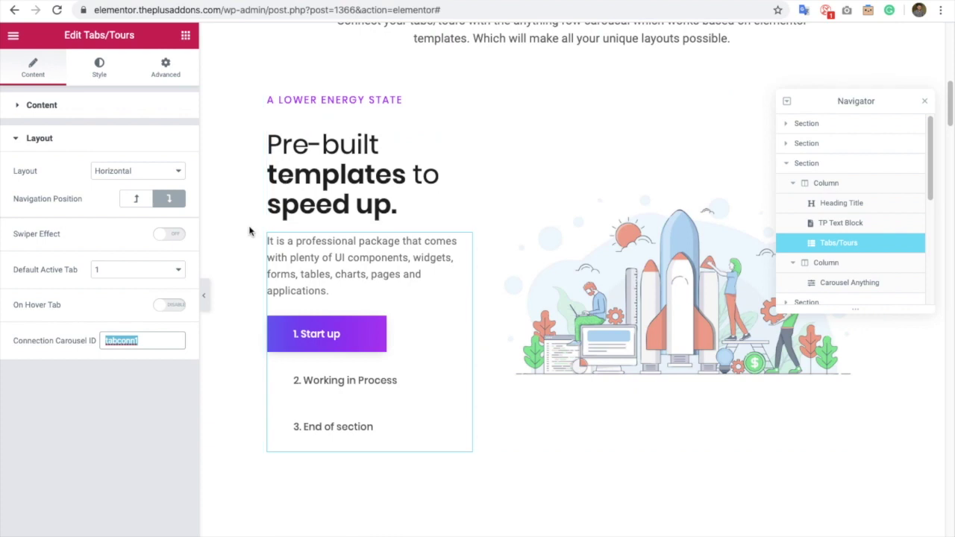
# Open the Tabs/Tours widget containing the Developing and Designing tabs and show its Layout settings
pyautogui.scroll(-5, 250, 232)
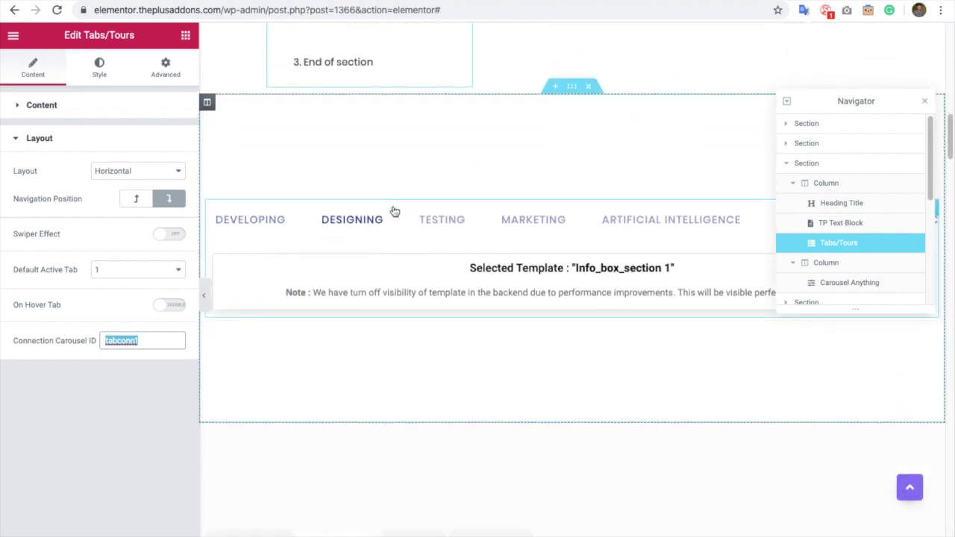
pyautogui.click(114, 105)
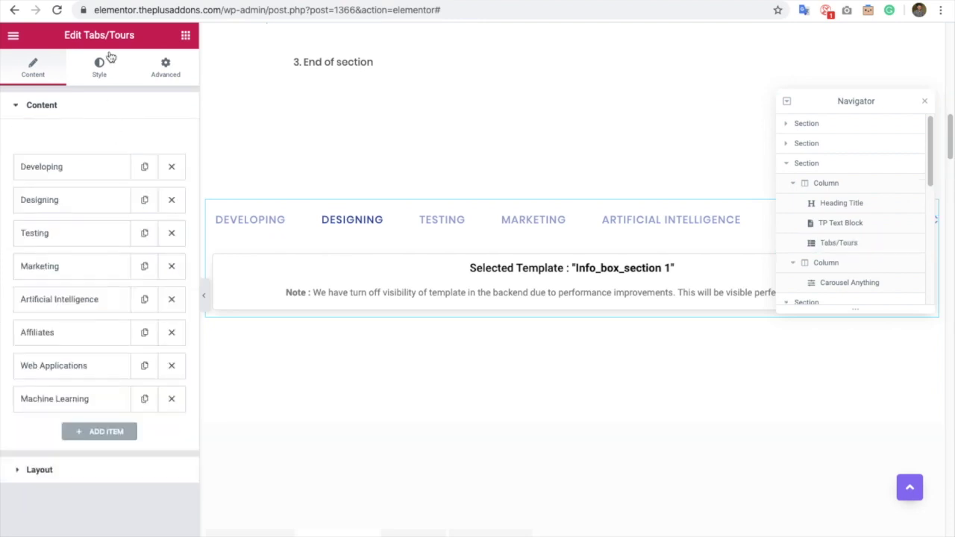
pyautogui.click(53, 475)
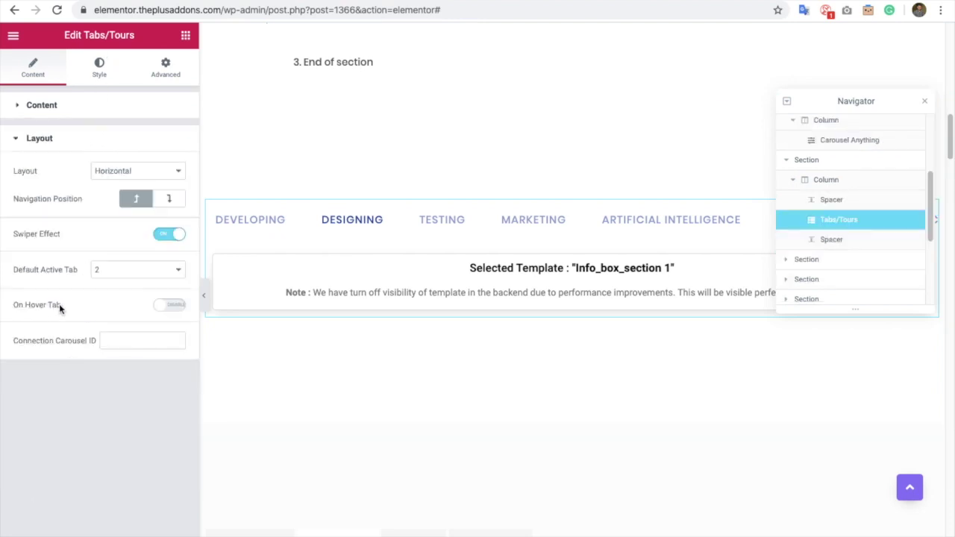
# Switch the Swiper Effect off and back on, and check the Default Active Tab choices, keeping 2
pyautogui.click(164, 236)
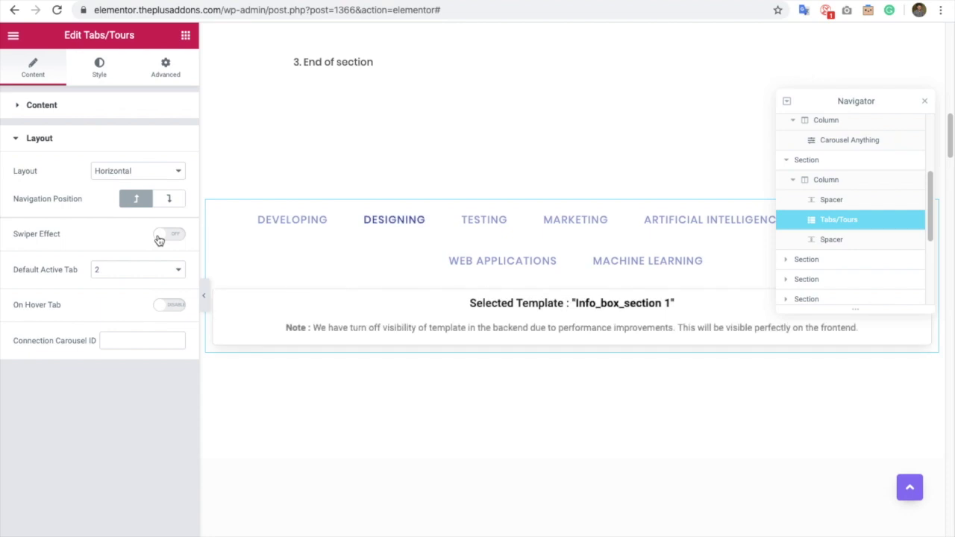
pyautogui.click(164, 235)
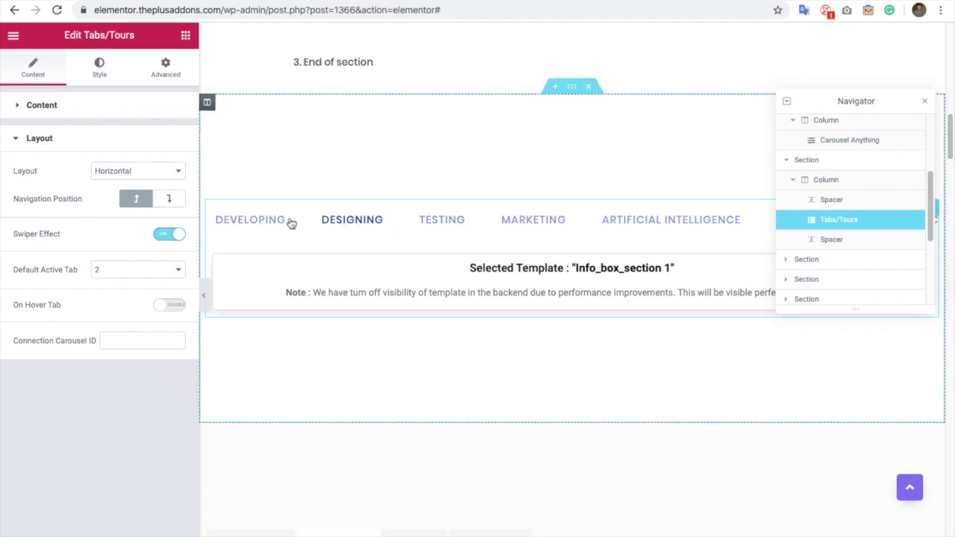
pyautogui.click(101, 276)
pyautogui.click(100, 275)
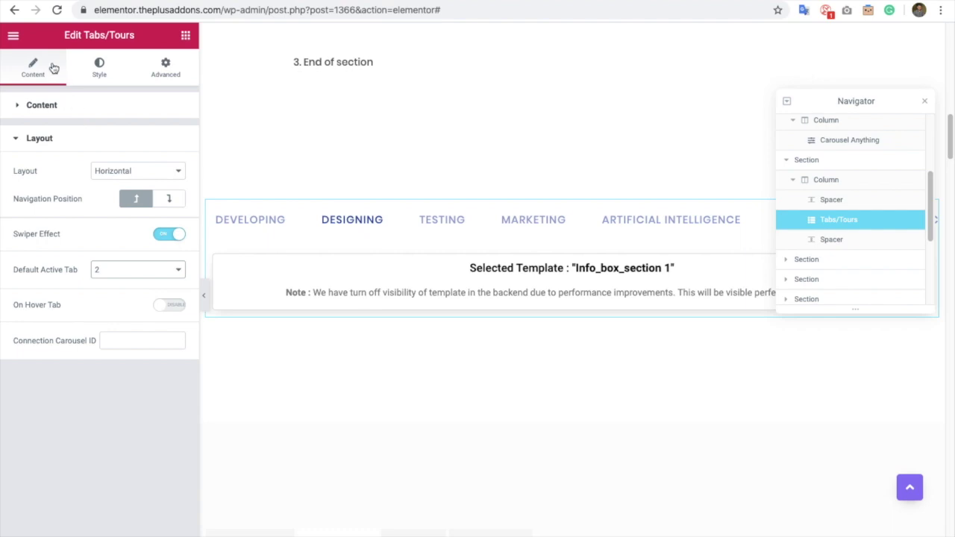
# Expand the Developing item in the widget's content and examine its settings down to the Unique ID
pyautogui.click(51, 118)
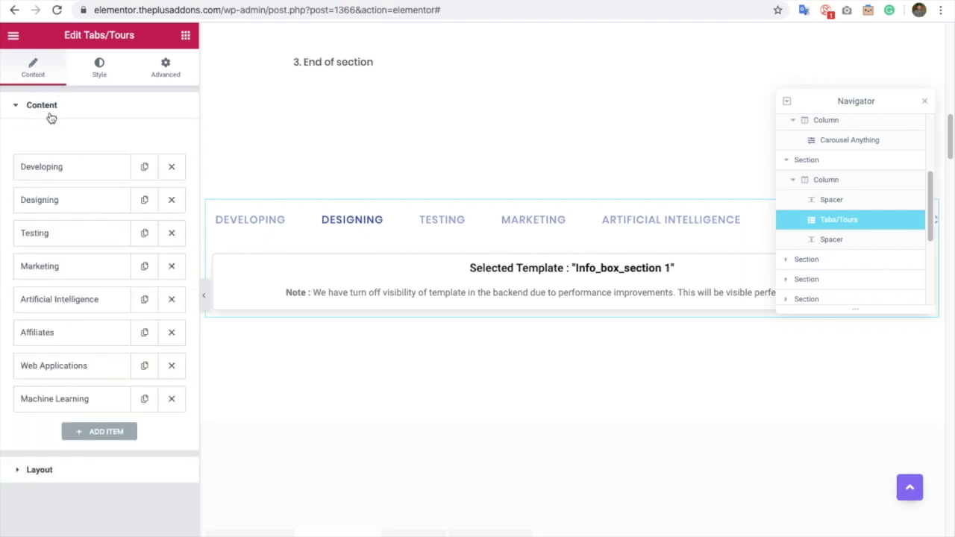
pyautogui.click(66, 166)
pyautogui.scroll(-3, 64, 282)
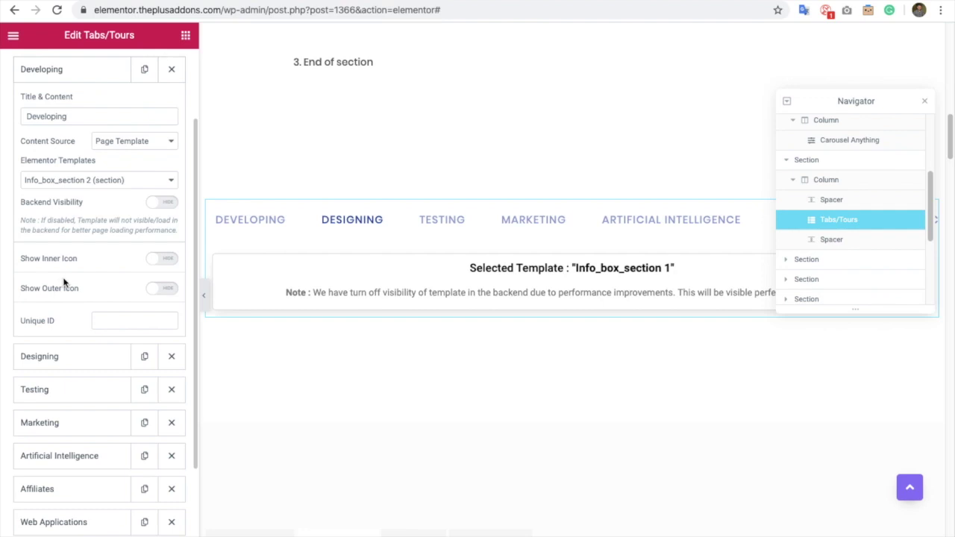
pyautogui.click(109, 319)
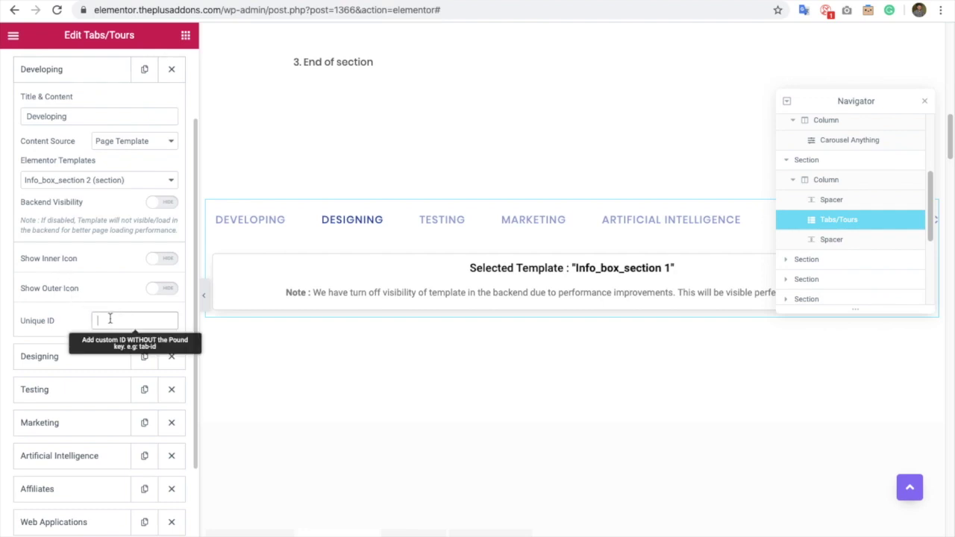
# Preview the Testing tab and set the Testing item's Unique ID to testing1
pyautogui.click(451, 220)
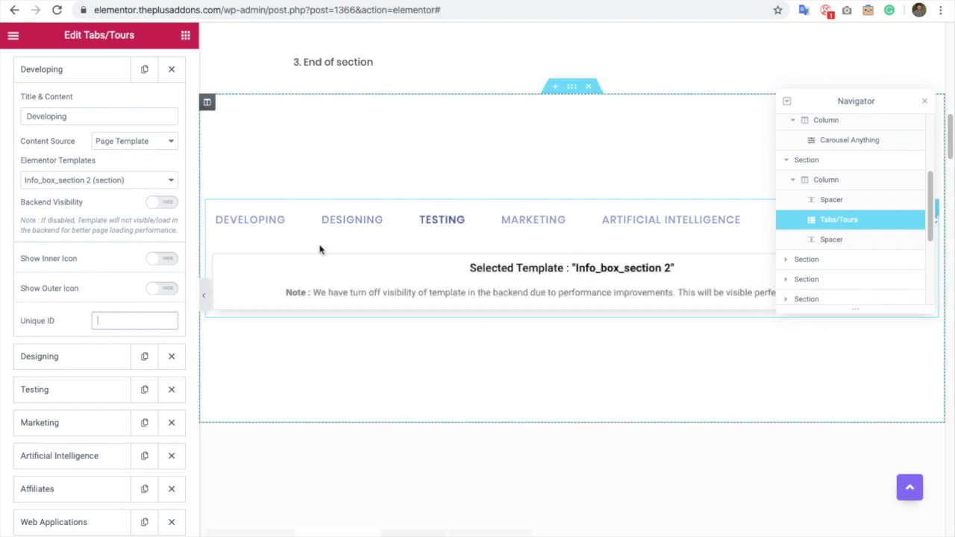
pyautogui.click(32, 394)
pyautogui.click(105, 387)
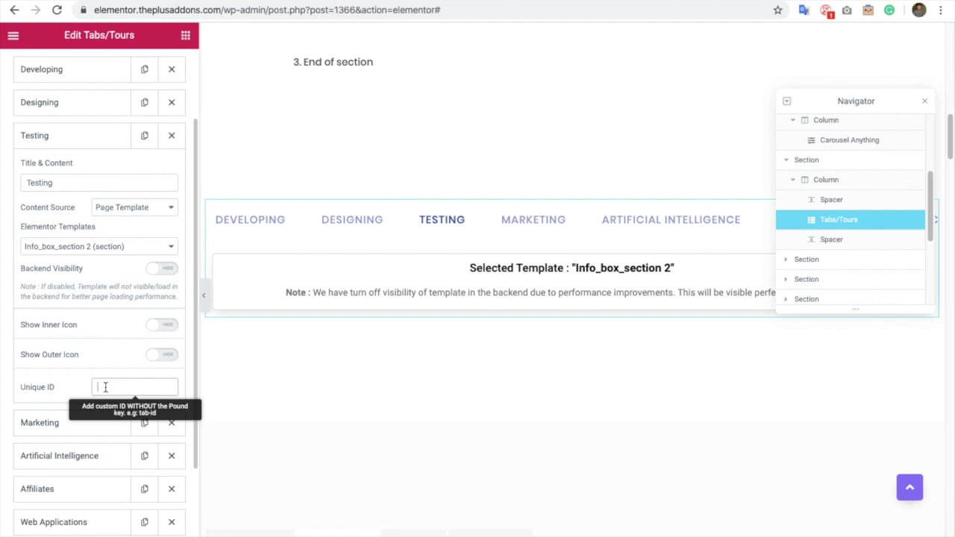
pyautogui.write('test')
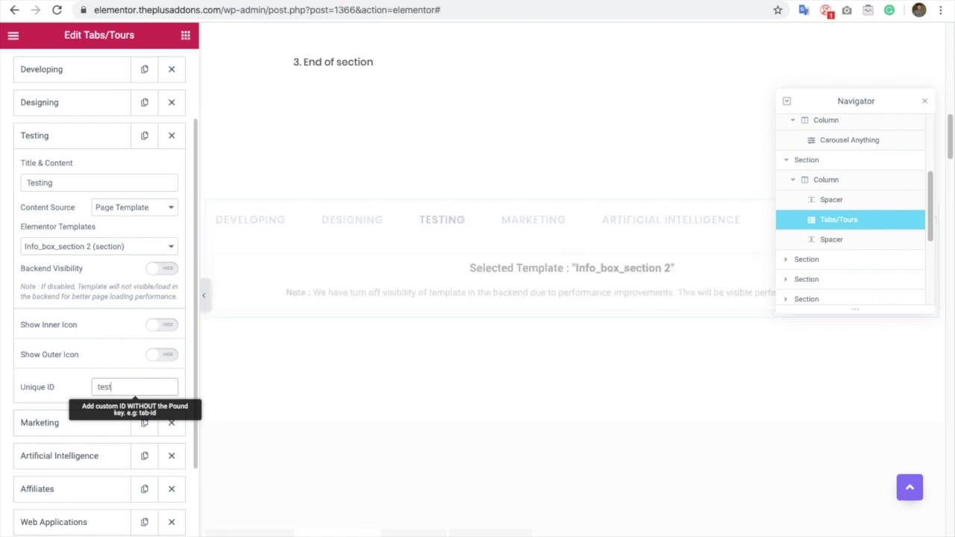
pyautogui.write('ing1')
pyautogui.hotkey('ctrl', 'a')
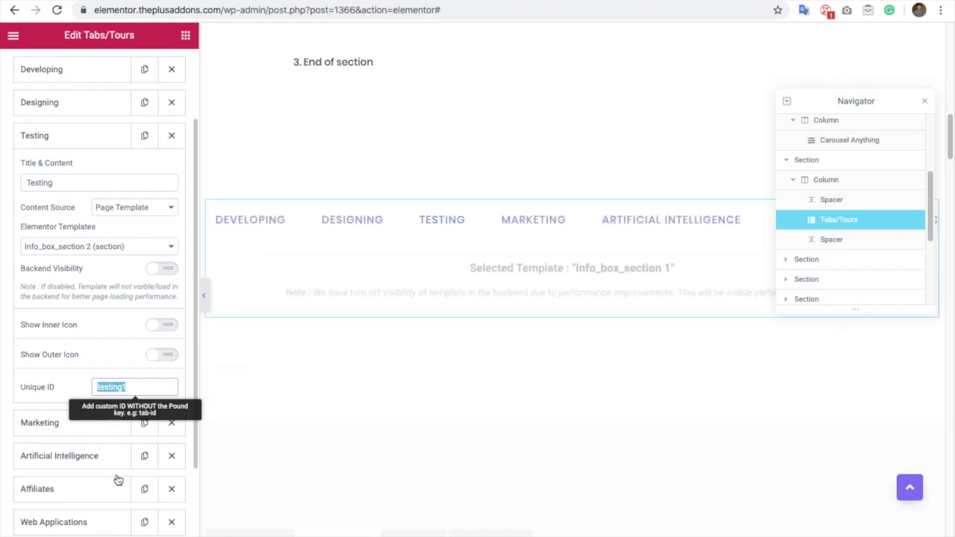
# Switch to the live Tabs/Tours page and append #testing1 to its address
pyautogui.press('Tab')
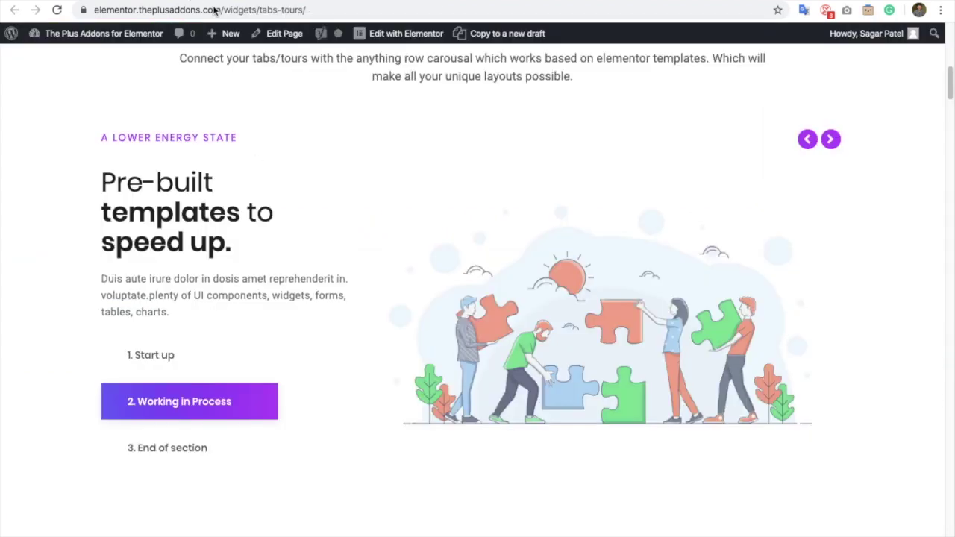
pyautogui.click(313, 11)
pyautogui.click(313, 11)
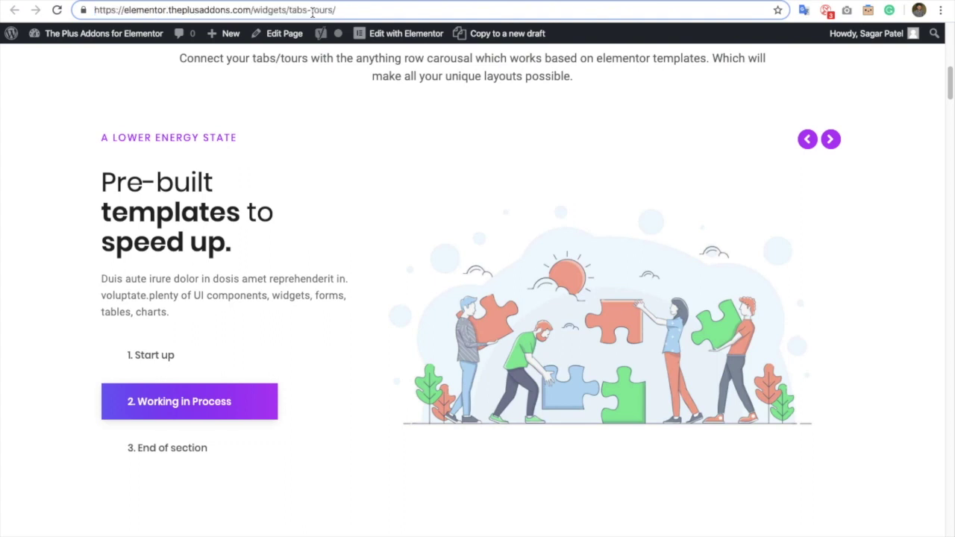
pyautogui.write('# ')
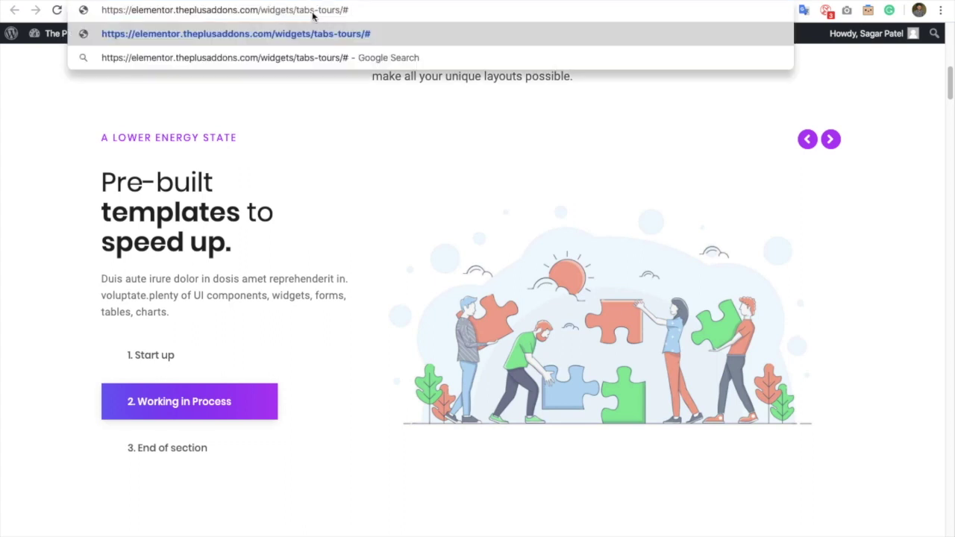
pyautogui.write('testing1')
pyautogui.hotkey('ctrl', 'a')
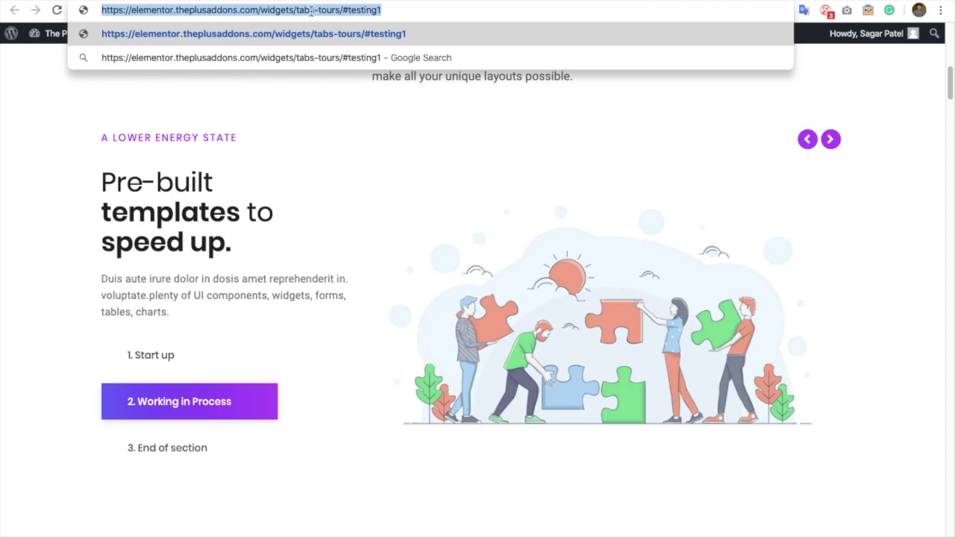
# Activate the Developing tab on the live page, then load the page address ending in #testing1
pyautogui.scroll(-6, 407, 199)
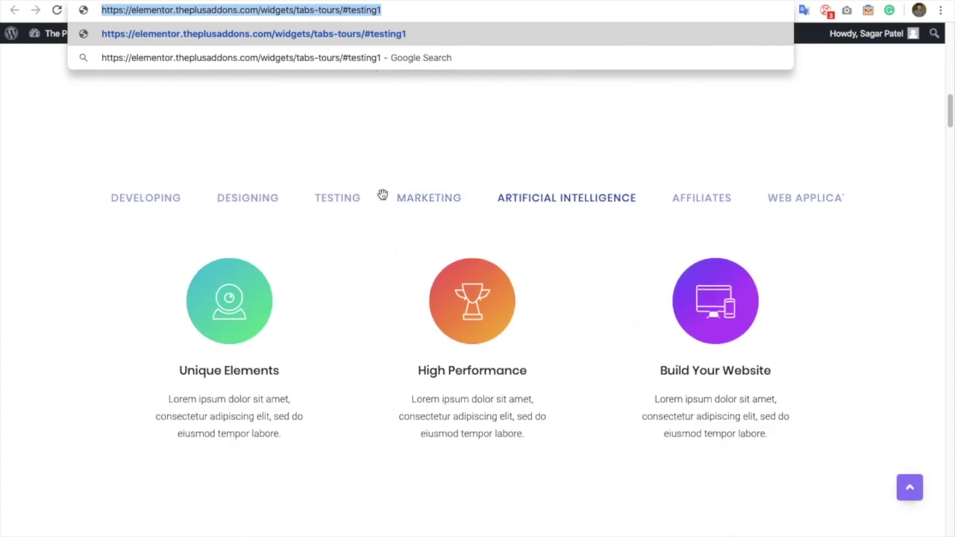
pyautogui.click(132, 194)
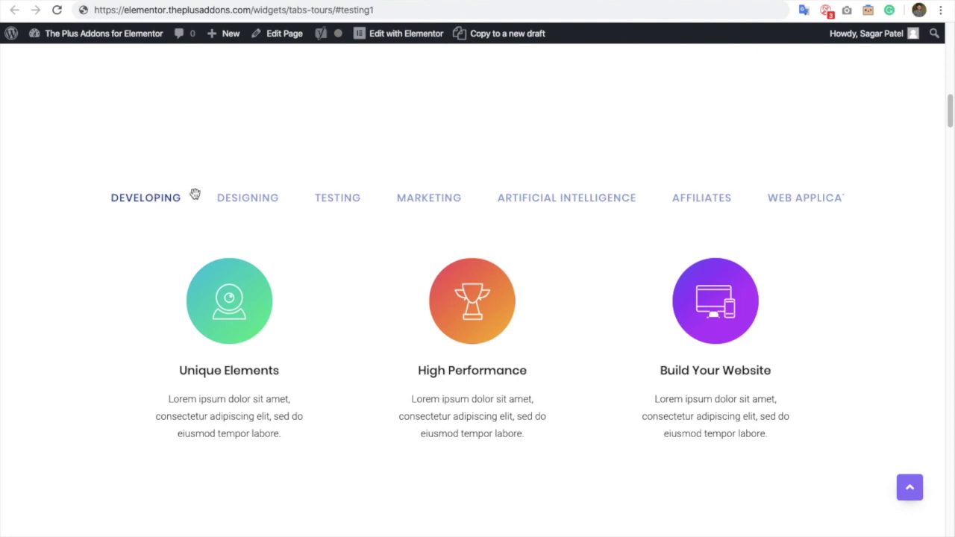
pyautogui.click(342, 9)
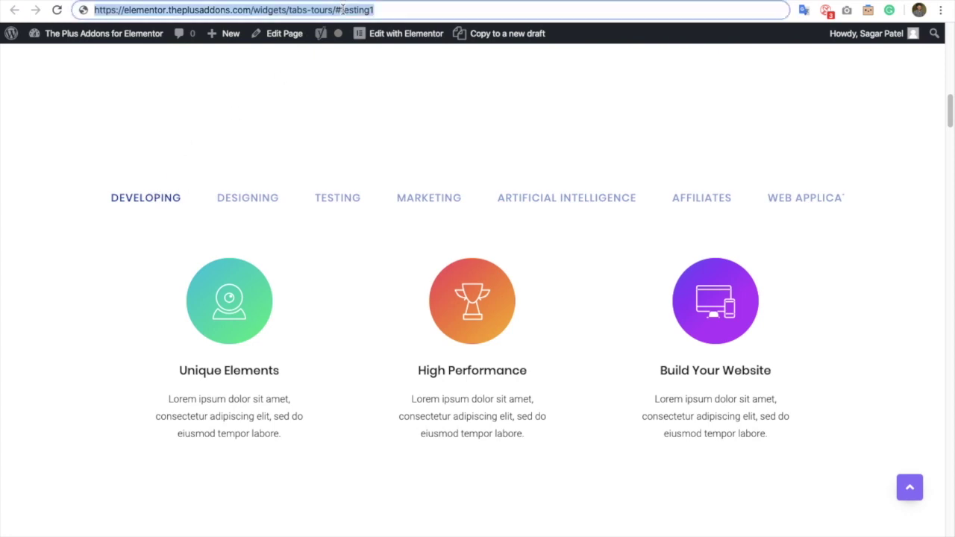
pyautogui.press('Return')
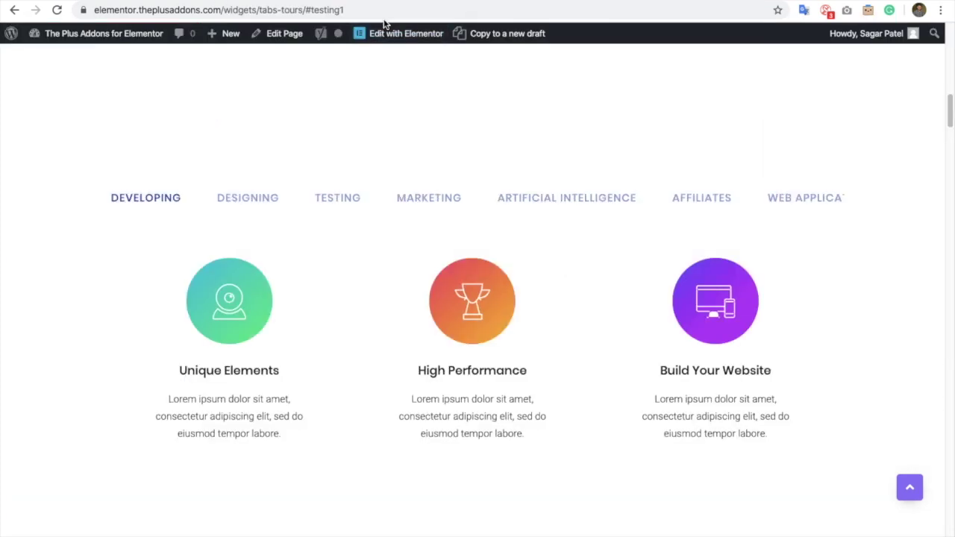
pyautogui.click(384, 11)
pyautogui.press('Return')
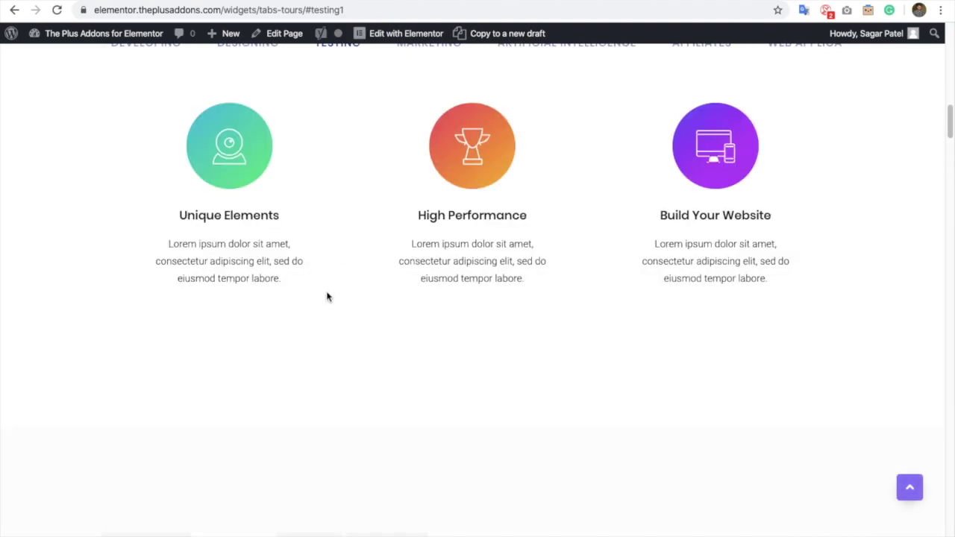
# Check which tab is active on the loaded page and switch through the Developing, Designing and Testing tabs
pyautogui.scroll(3, 339, 271)
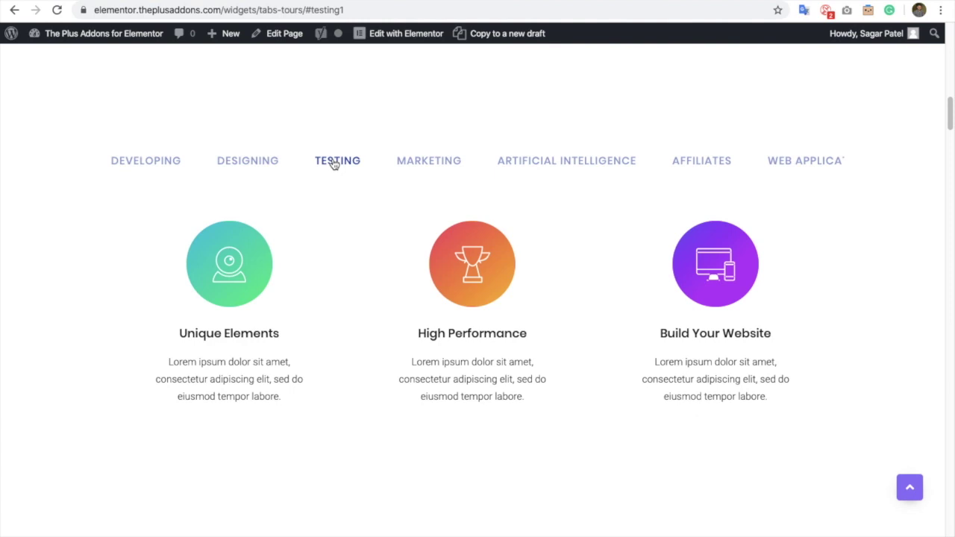
pyautogui.click(123, 161)
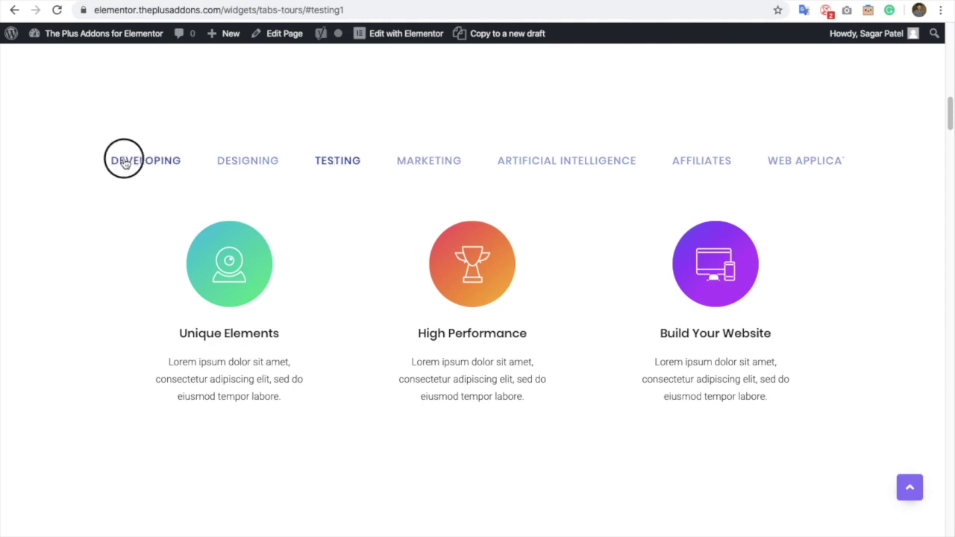
pyautogui.click(239, 158)
pyautogui.click(319, 163)
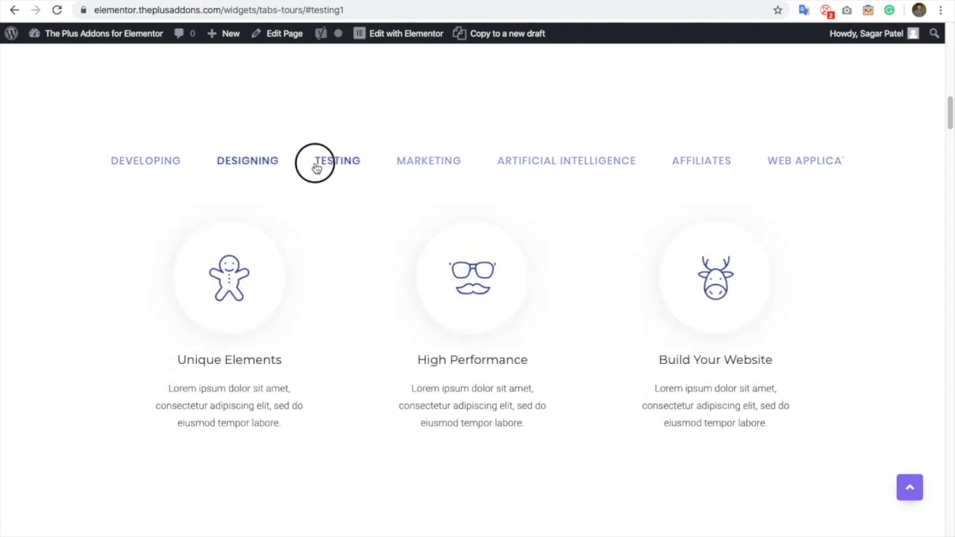
# Switch through the Marketing, Artificial Intelligence, Affiliates and Web Applications tabs on the live page
pyautogui.click(418, 161)
pyautogui.click(563, 153)
pyautogui.click(703, 169)
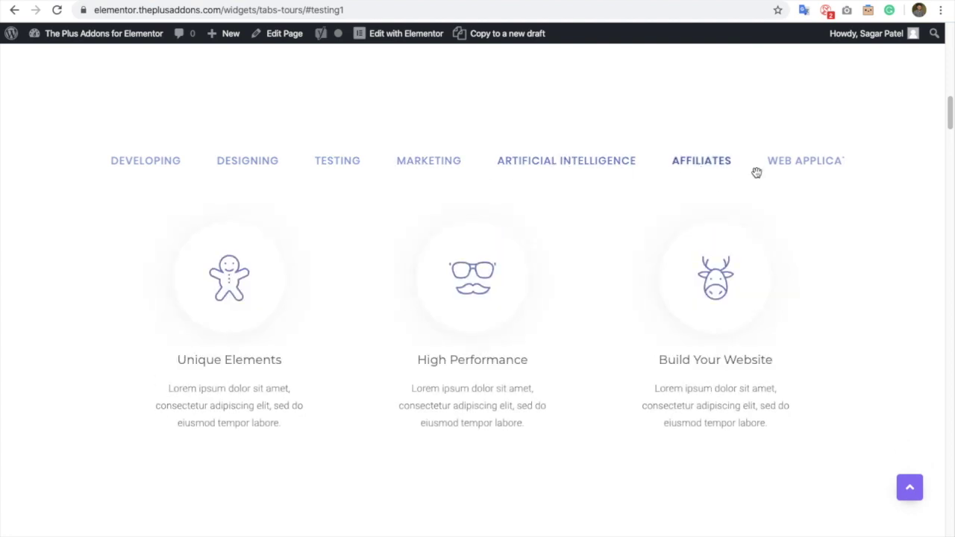
pyautogui.click(771, 170)
pyautogui.click(597, 159)
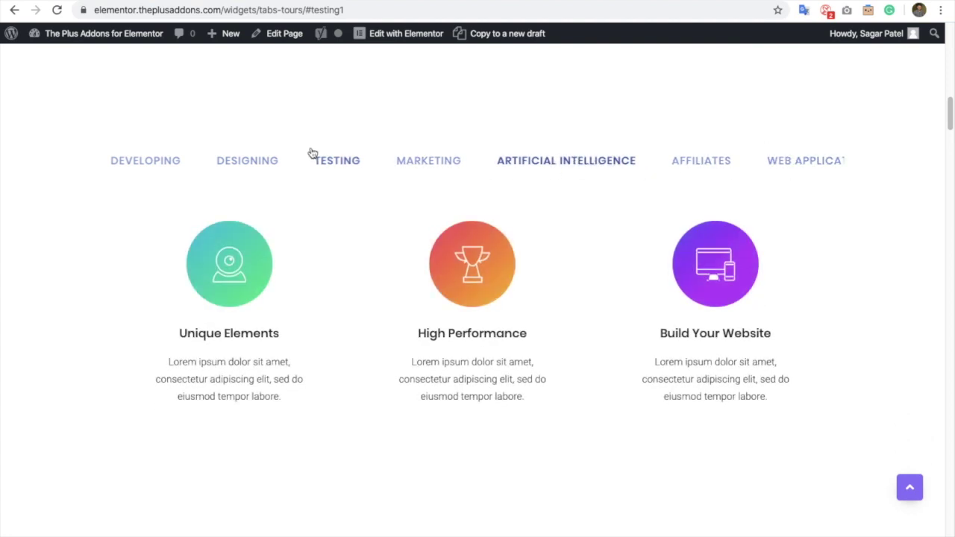
# Highlight the testing1 ID at the end of the live page's address
pyautogui.click(310, 11)
pyautogui.moveTo(311, 10); pyautogui.dragTo(350, 10)
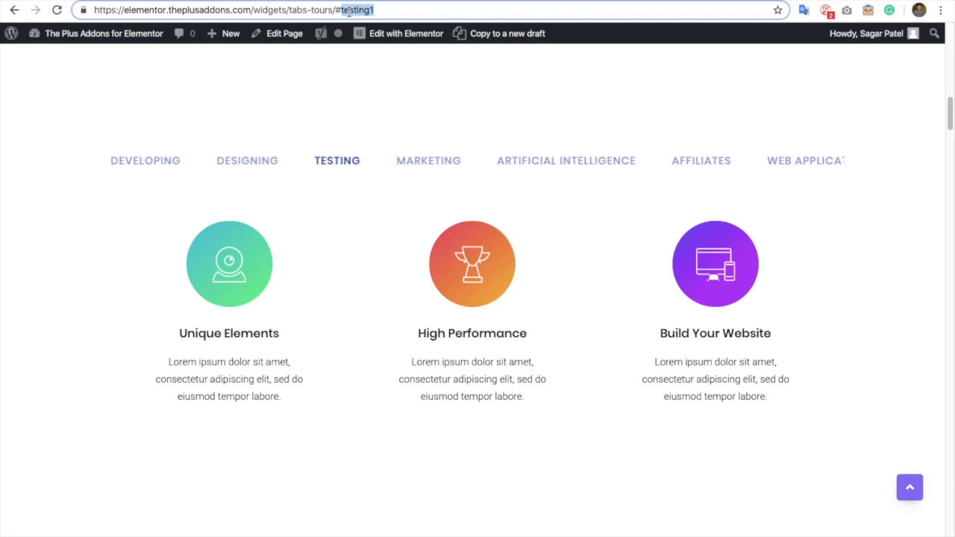
pyautogui.tripleClick(349, 11)
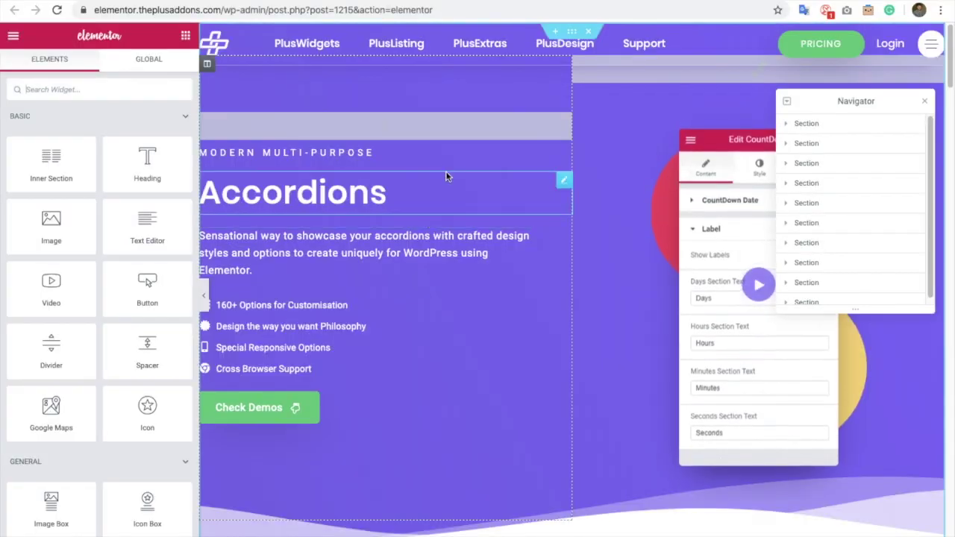
# Switch to the Accordion page's editor and show the Unique ID field of the accordion's Starting Business item
pyautogui.scroll(-10, 422, 221)
pyautogui.scroll(2, 402, 224)
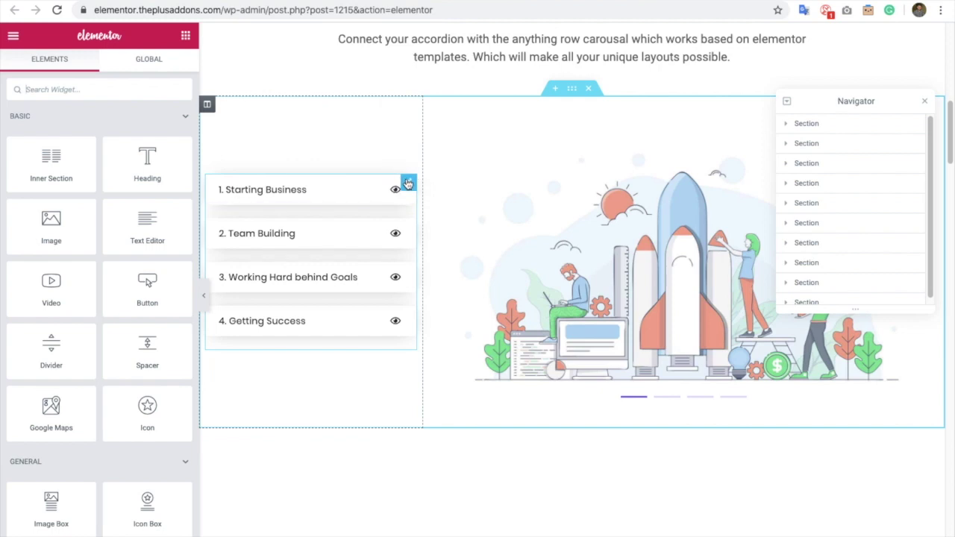
pyautogui.click(408, 183)
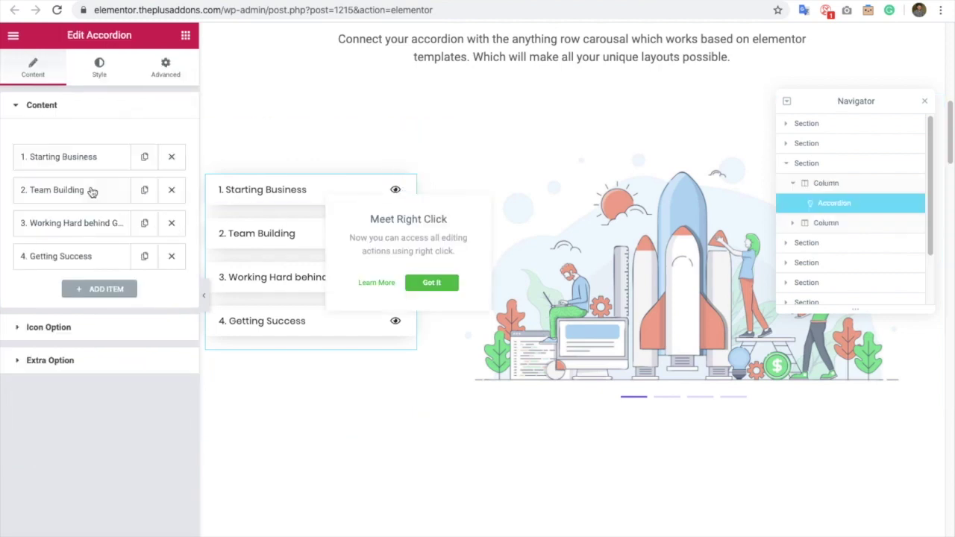
pyautogui.click(78, 154)
pyautogui.scroll(-4, 6, 306)
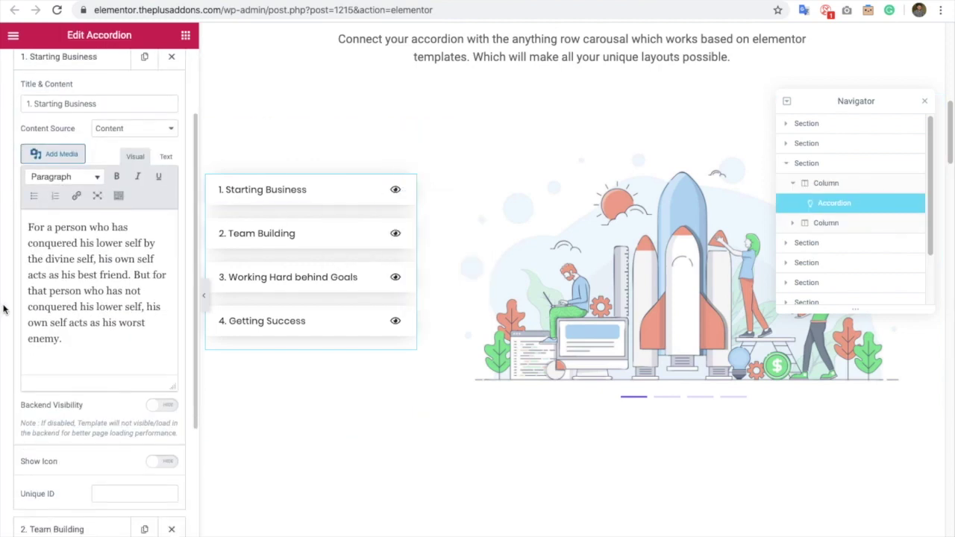
pyautogui.click(125, 378)
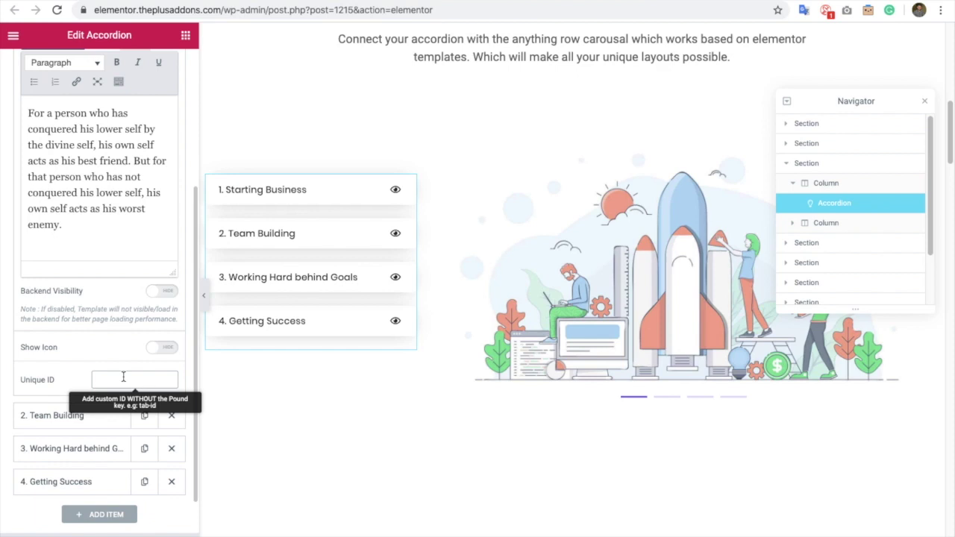
pyautogui.scroll(4, 125, 378)
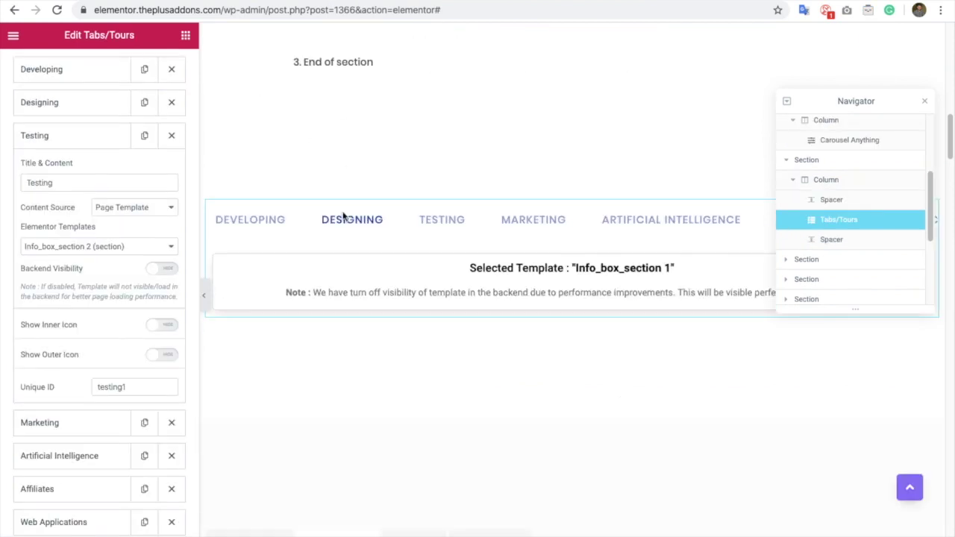
# Return to the Tabs/Tours editor and review the four-tab light grey widget's Layout settings and its Extra Options style settings
pyautogui.scroll(-2, 478, 164)
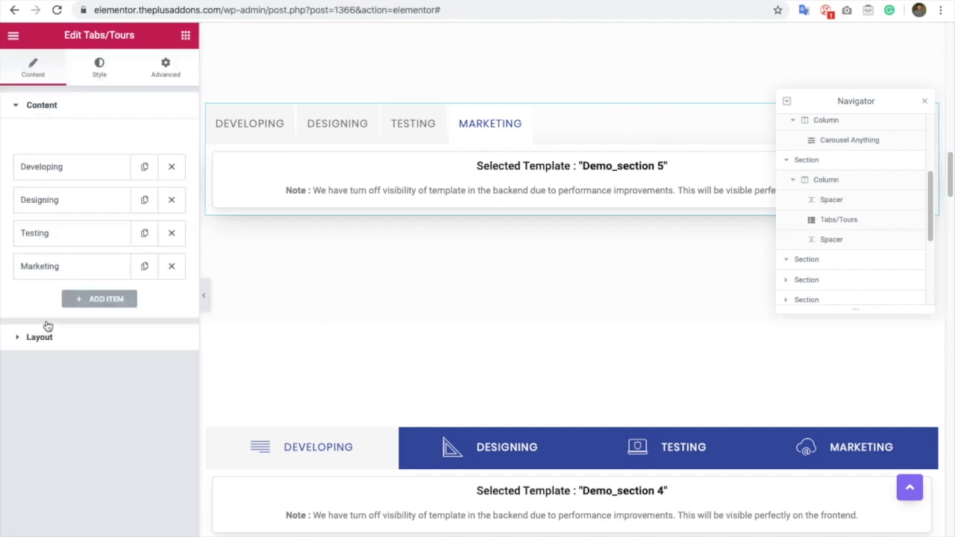
pyautogui.click(50, 336)
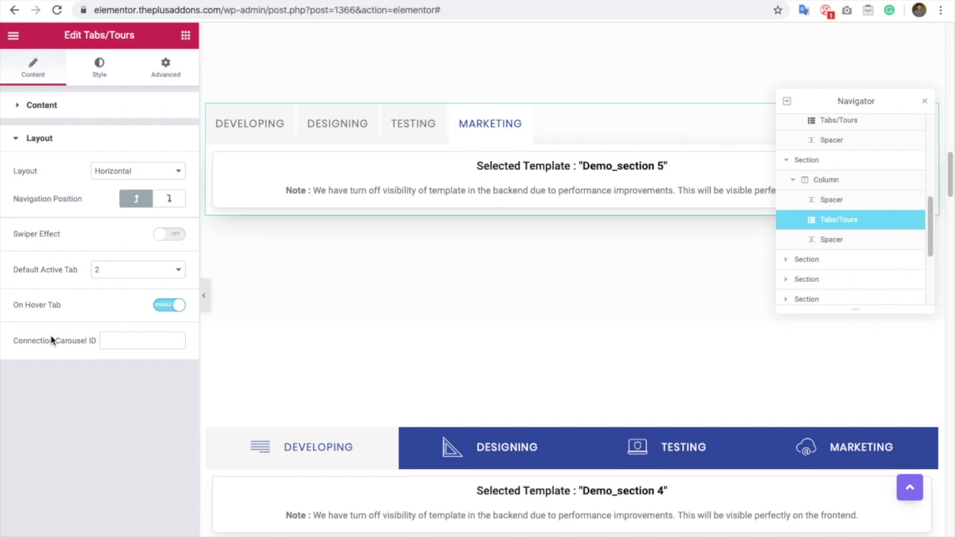
pyautogui.click(84, 77)
pyautogui.scroll(-2, 47, 409)
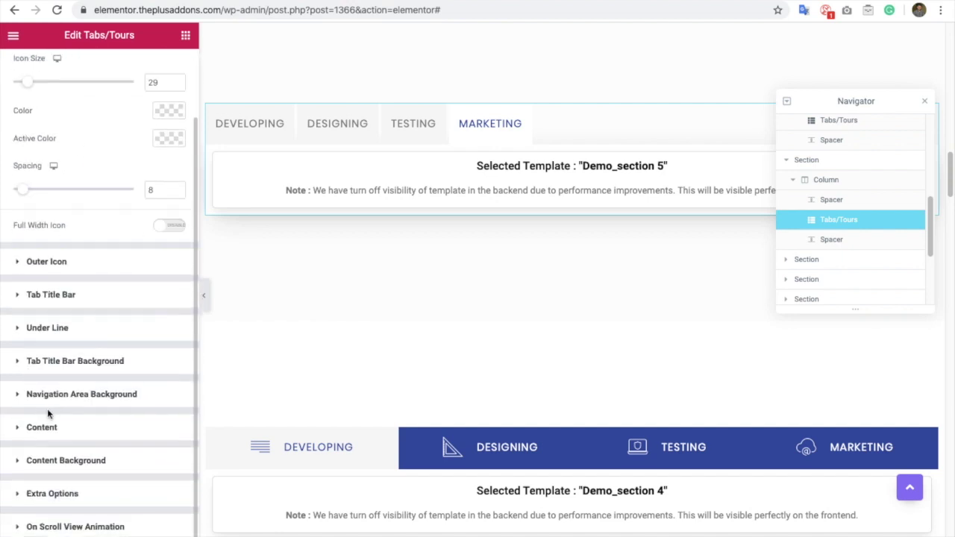
pyautogui.click(52, 494)
pyautogui.scroll(-9, 66, 353)
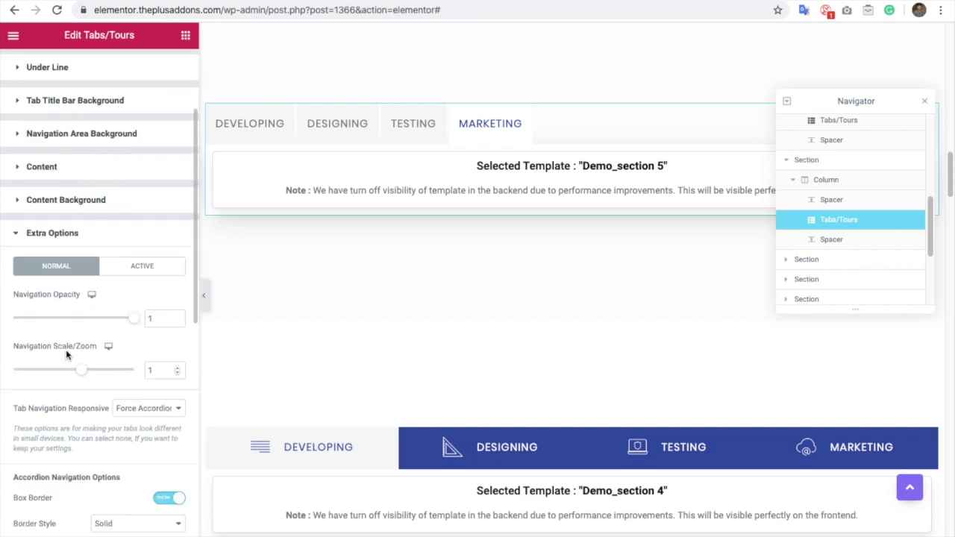
pyautogui.scroll(2, 38, 217)
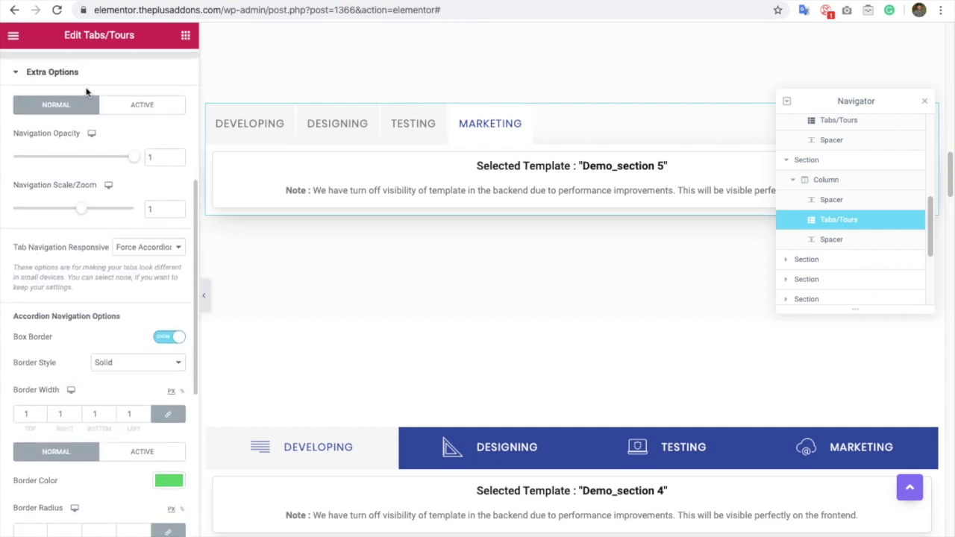
pyautogui.scroll(8, 85, 93)
pyautogui.scroll(-10, 66, 183)
pyautogui.scroll(-1, 65, 283)
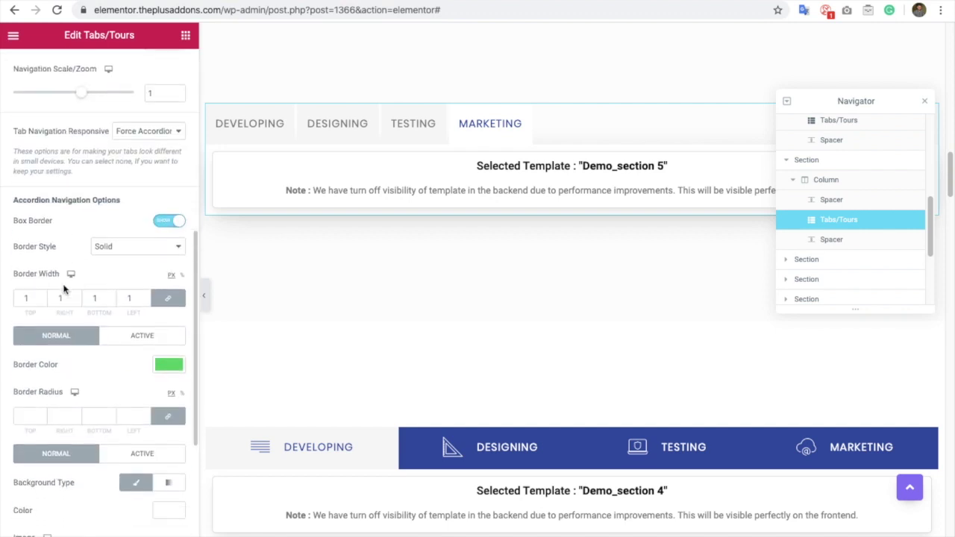
pyautogui.scroll(1, 77, 251)
# Review the Tab Navigation Responsive choices and set the option to One By One
pyautogui.click(132, 166)
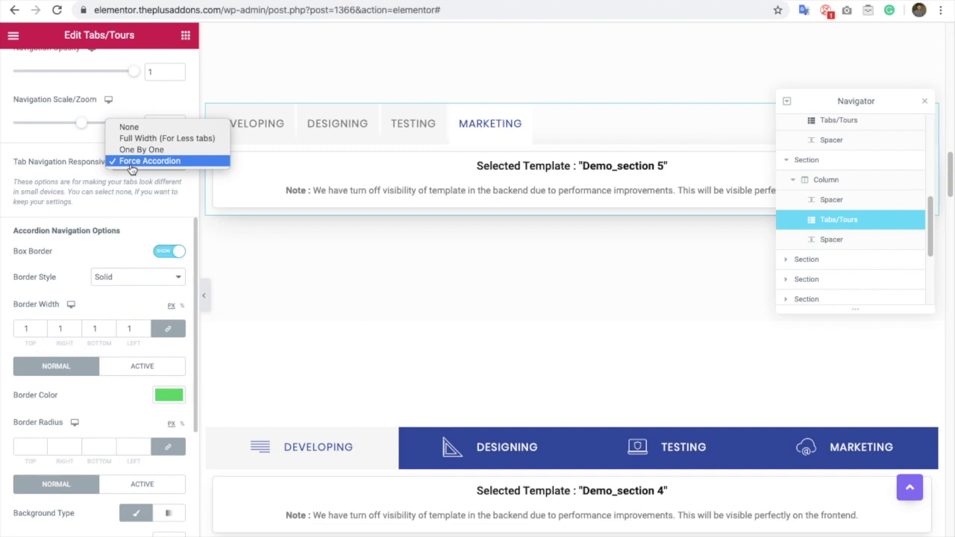
pyautogui.click(121, 185)
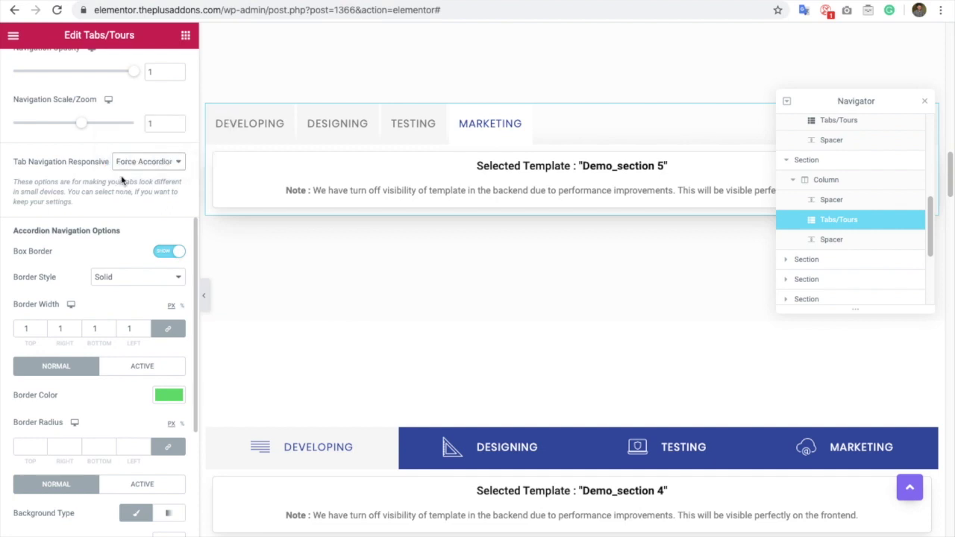
pyautogui.click(131, 165)
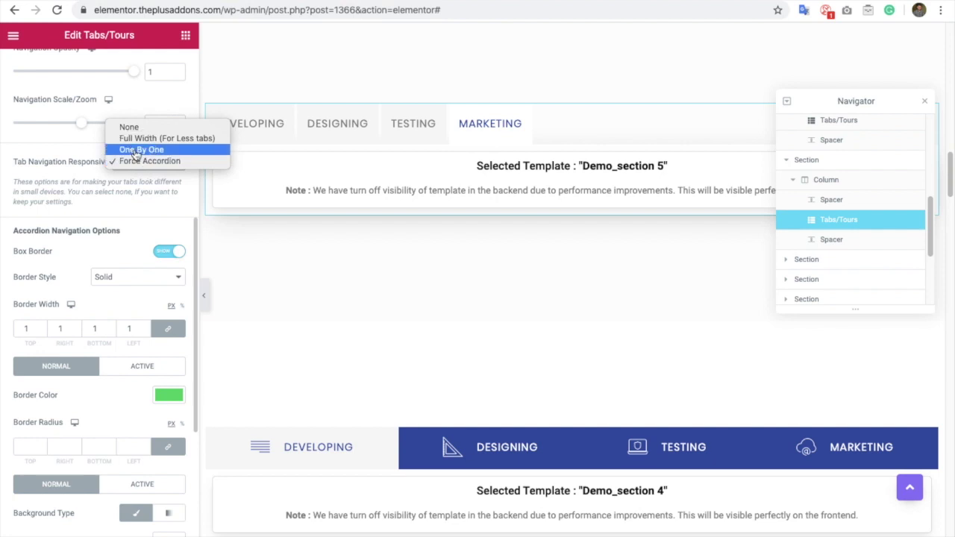
pyautogui.click(136, 152)
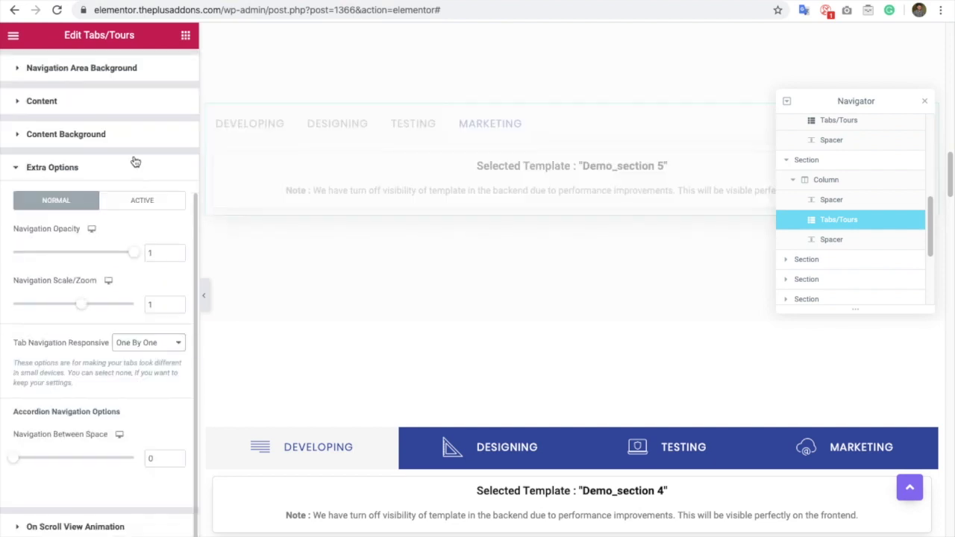
# Set the widget's Tab Navigation Responsive option to None
pyautogui.click(132, 343)
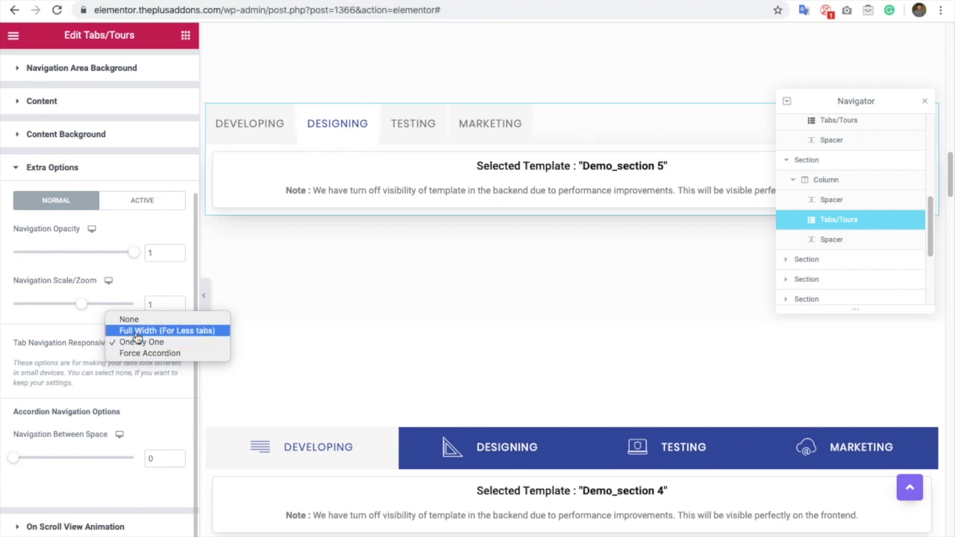
pyautogui.click(131, 321)
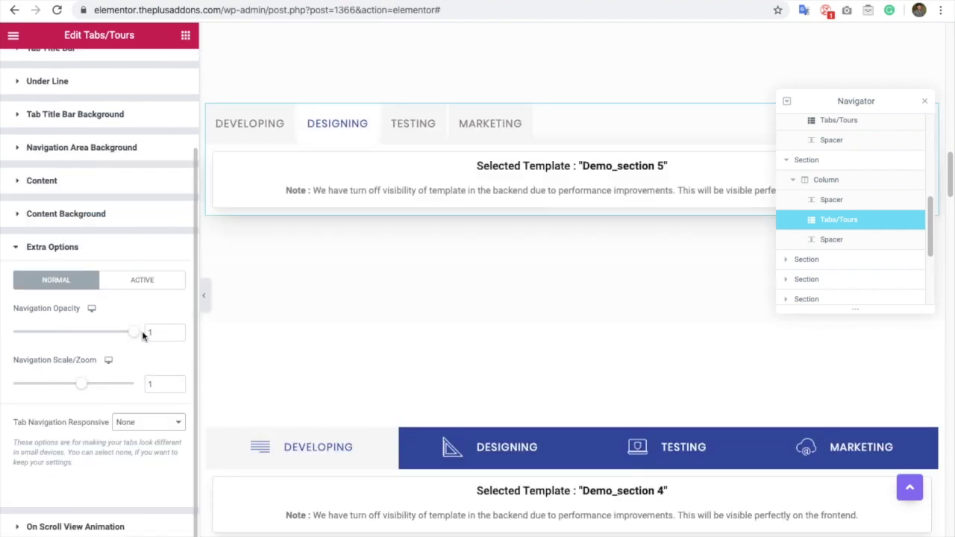
pyautogui.click(133, 424)
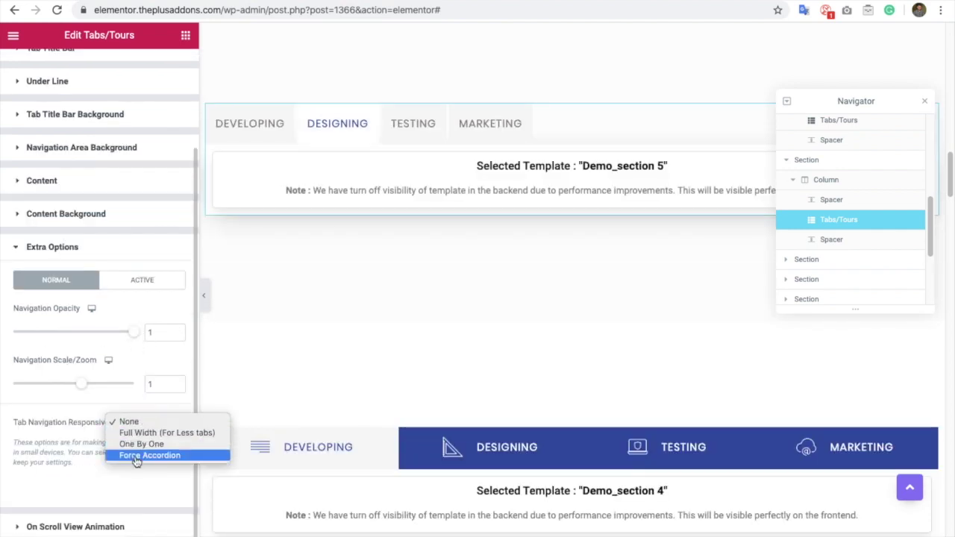
pyautogui.click(128, 421)
pyautogui.scroll(3, 106, 379)
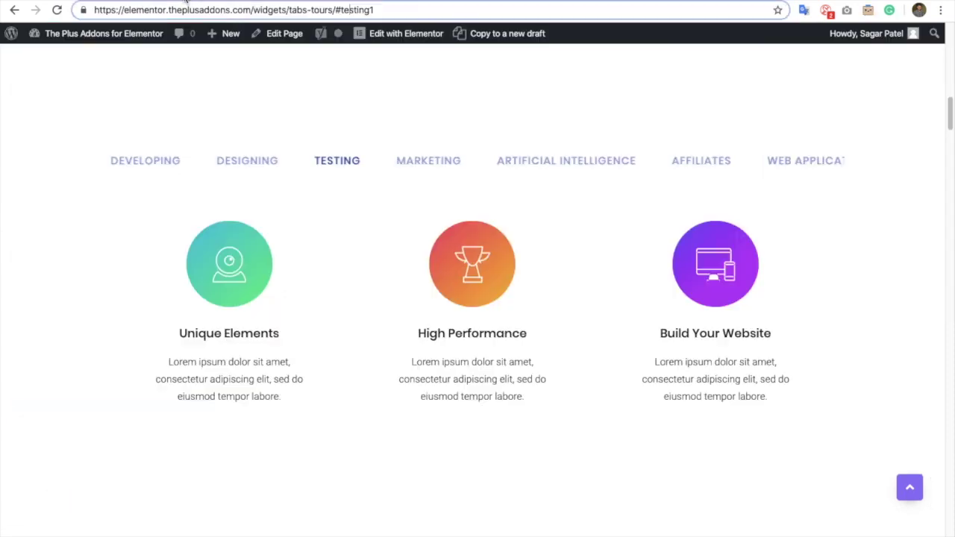
# Switch to the live Accordion page and highlight its Accordion + Anything Carousel heading
pyautogui.scroll(10, 297, 249)
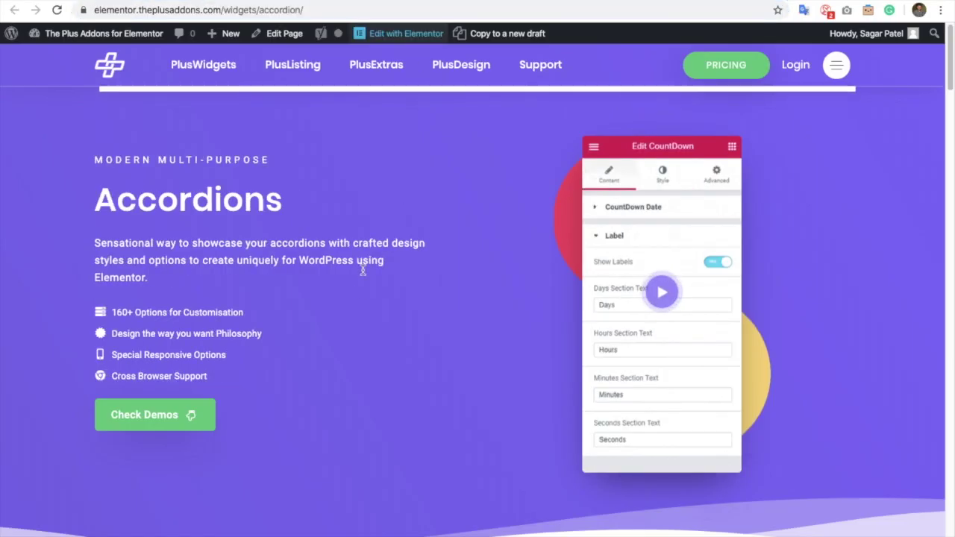
pyautogui.scroll(-7, 359, 296)
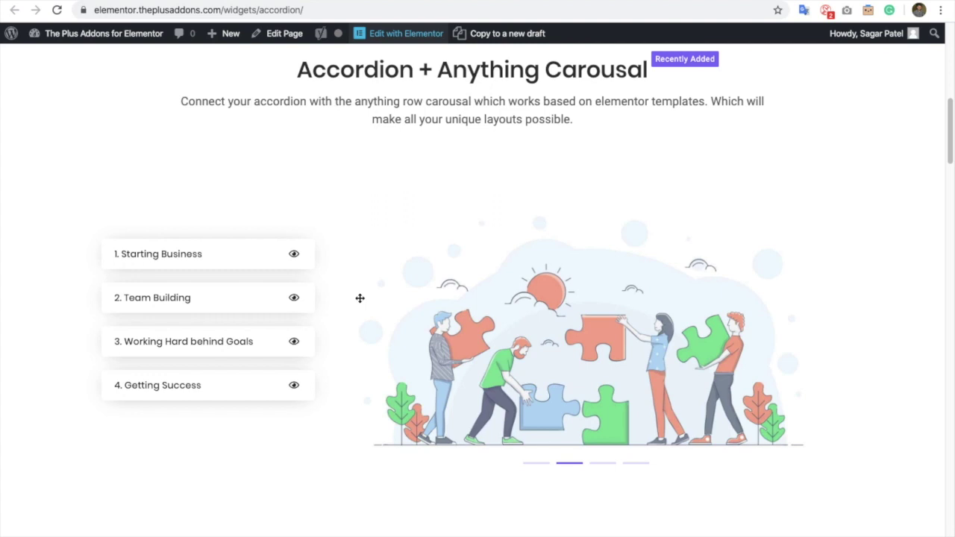
pyautogui.scroll(2, 407, 217)
pyautogui.moveTo(438, 200); pyautogui.dragTo(644, 188)
pyautogui.click(537, 206)
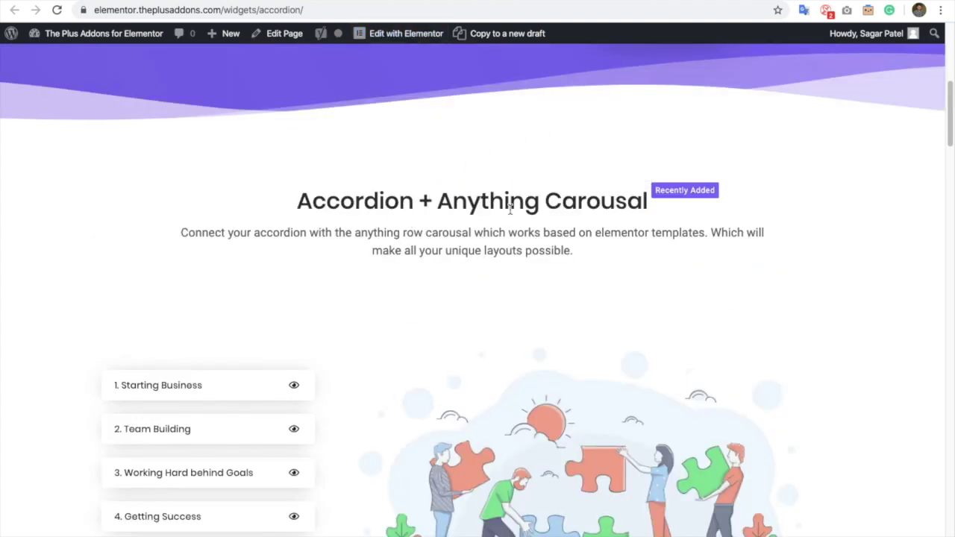
pyautogui.doubleClick(529, 202)
pyautogui.click(422, 126)
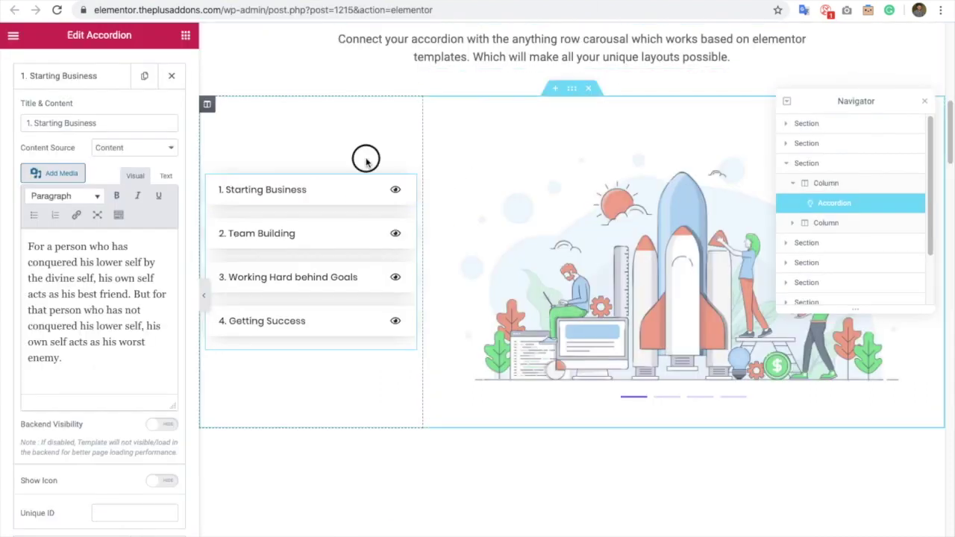
# Return to the Accordion editor and select the Connection Carousel ID withaccord1 in the accordion's Extra Option settings
pyautogui.scroll(-3, 3, 253)
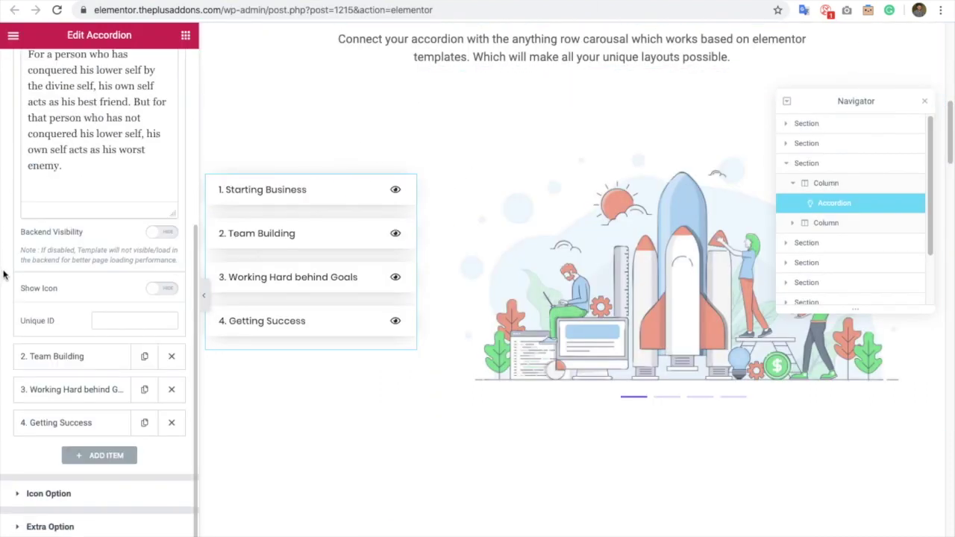
pyautogui.click(45, 527)
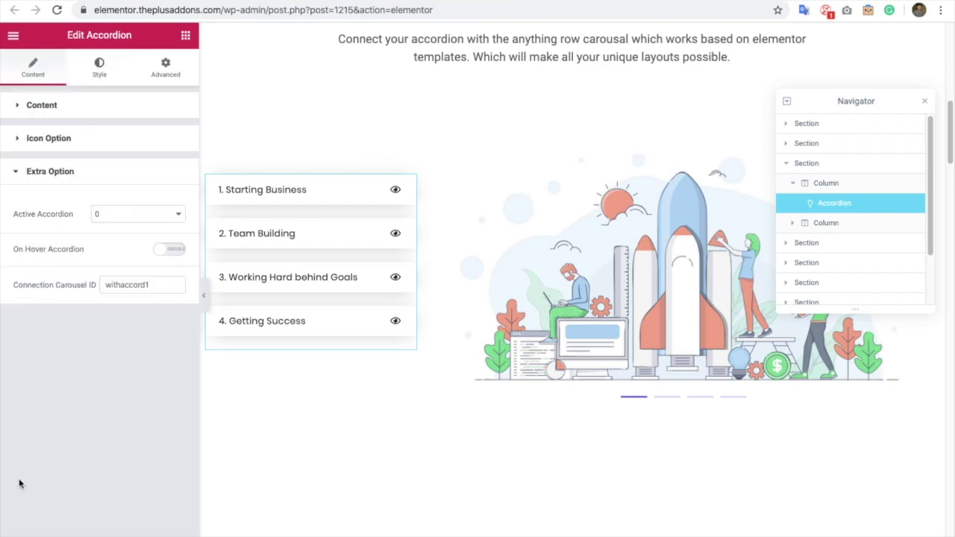
pyautogui.doubleClick(152, 282)
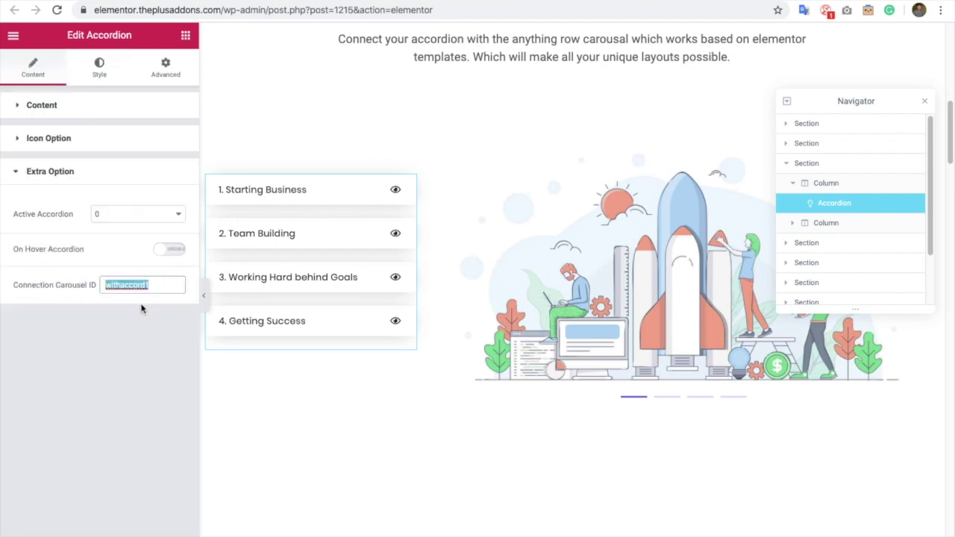
# Open the Carousel Anything widget's Carousel Options and select its Unique Carousel ID withaccord1
pyautogui.click(618, 143)
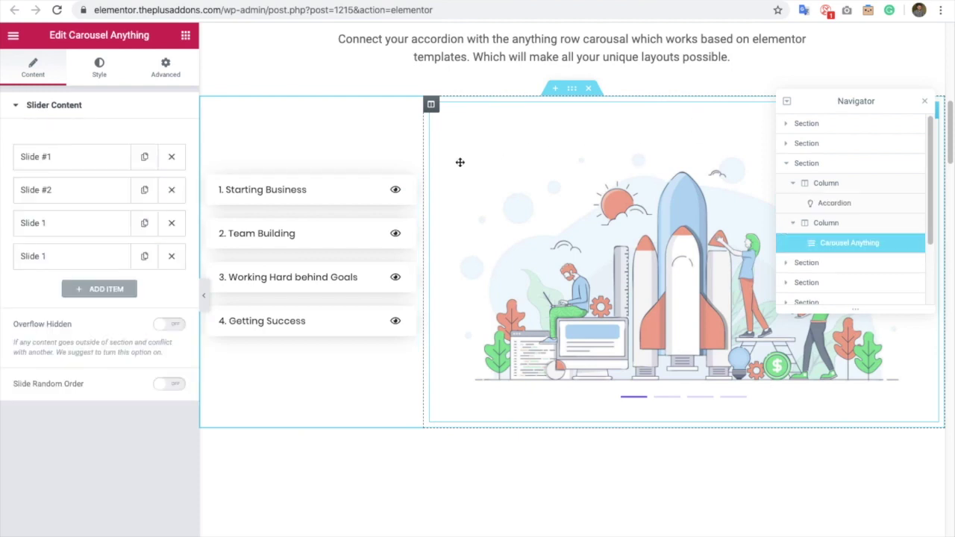
pyautogui.click(100, 69)
pyautogui.doubleClick(117, 137)
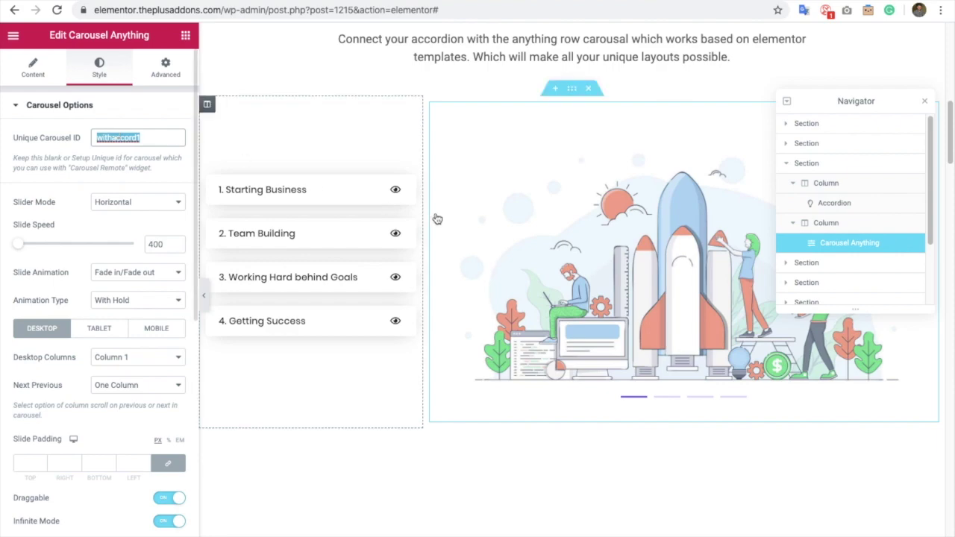
pyautogui.scroll(-8, 475, 226)
pyautogui.scroll(15, 475, 226)
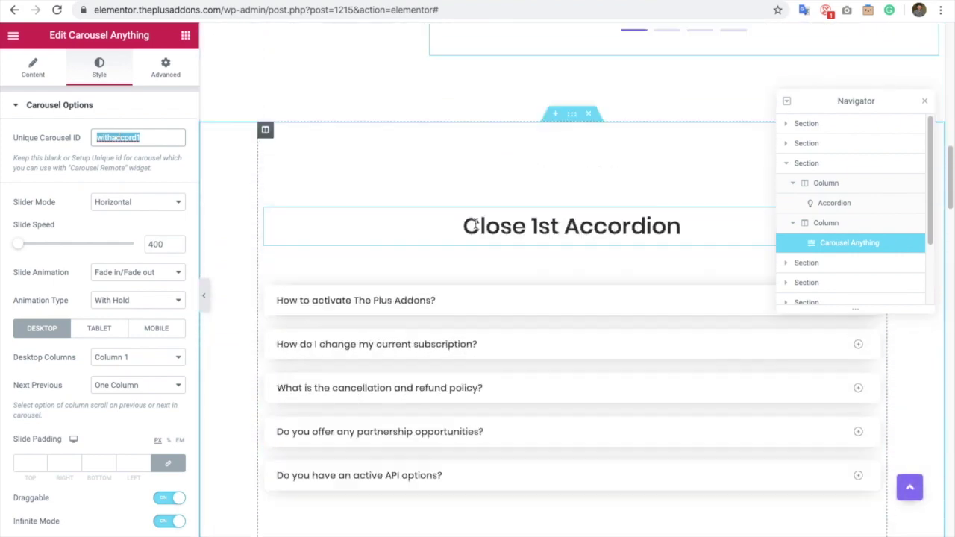